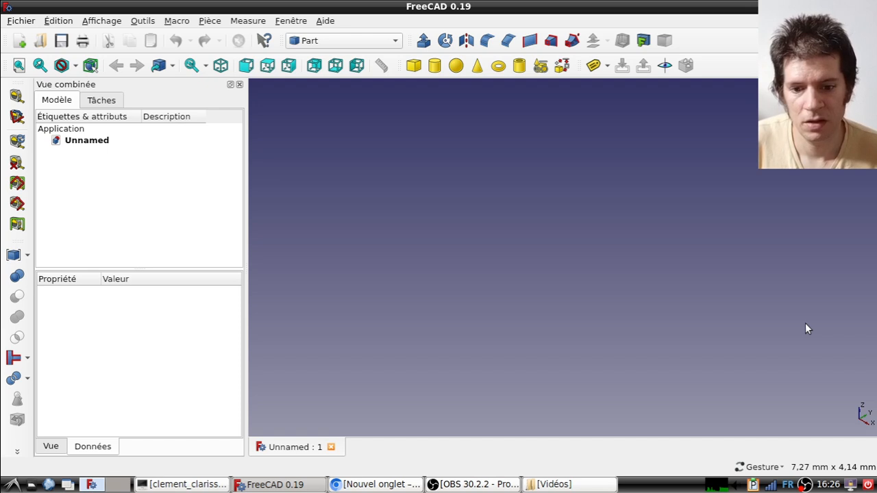
{"action": "left_click", "coordinate": [218, 22]}
{"action": "mouse_move", "coordinate": [391, 177]}
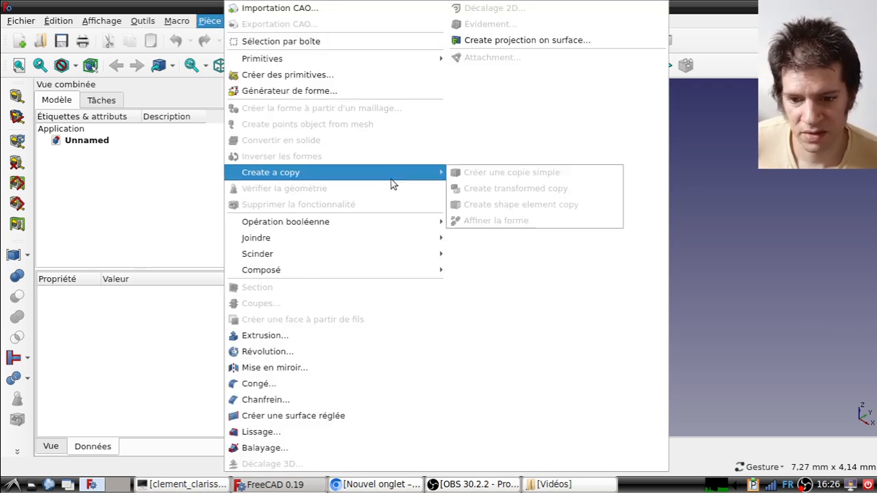
{"action": "left_click", "coordinate": [744, 230]}
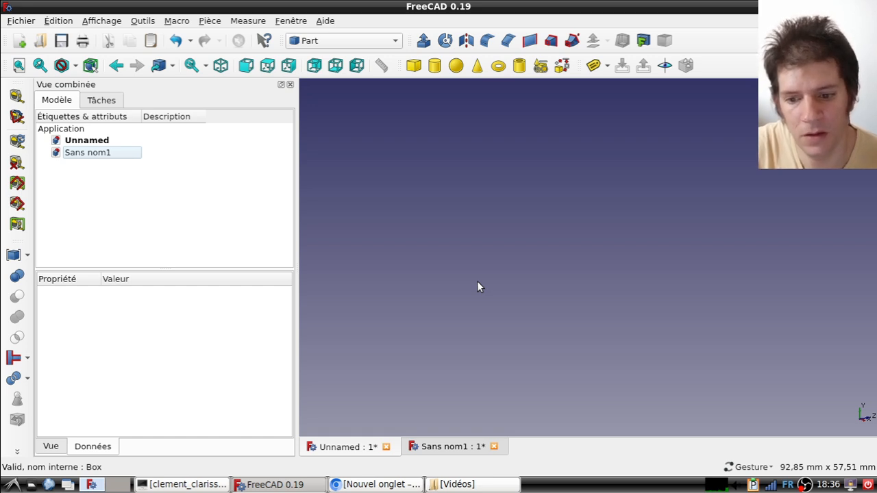
Create a default cube in the Unnamed document, view it isometrically, and duplicate it by copy and paste
{"action": "left_click", "coordinate": [413, 65]}
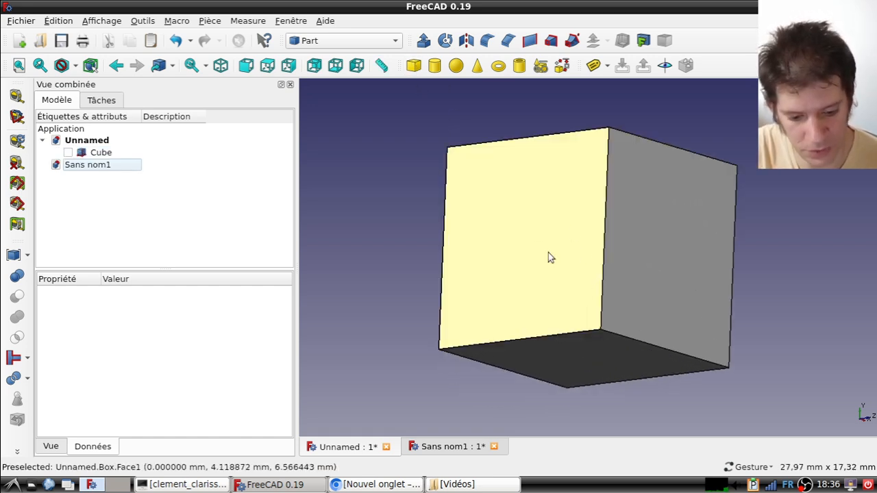
{"action": "key", "text": "0"}
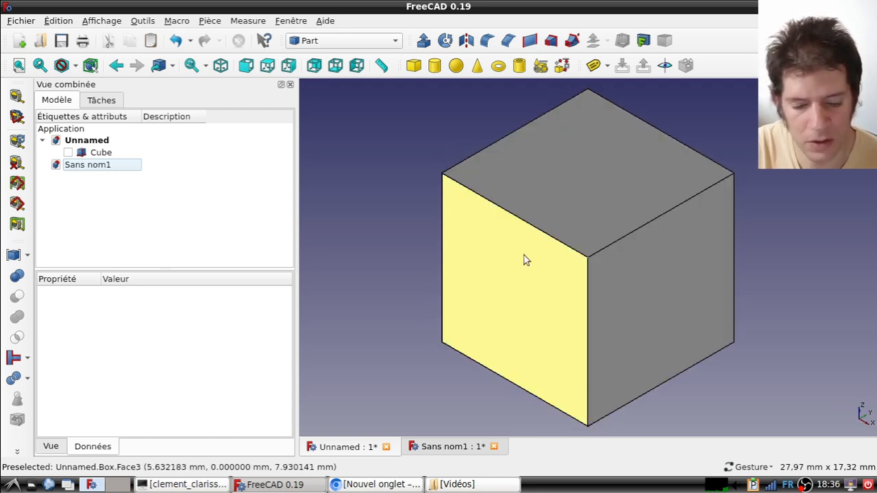
{"action": "left_click", "coordinate": [99, 152]}
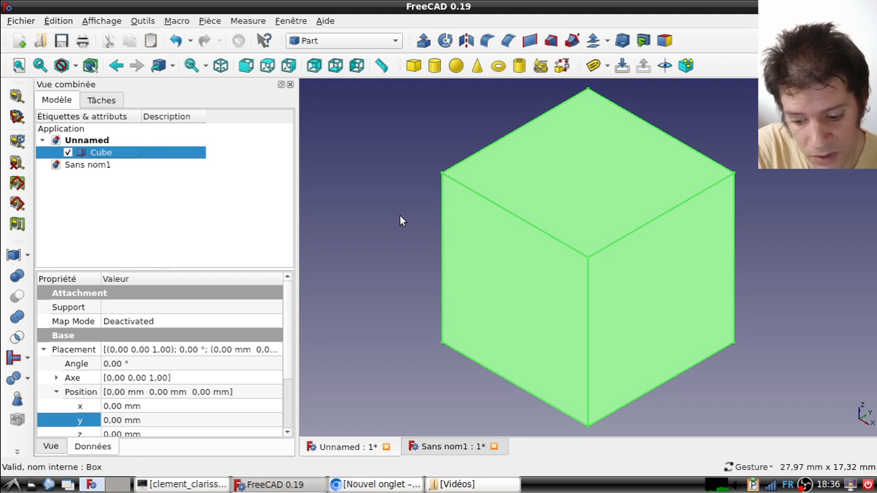
{"action": "key", "text": "ctrl+v"}
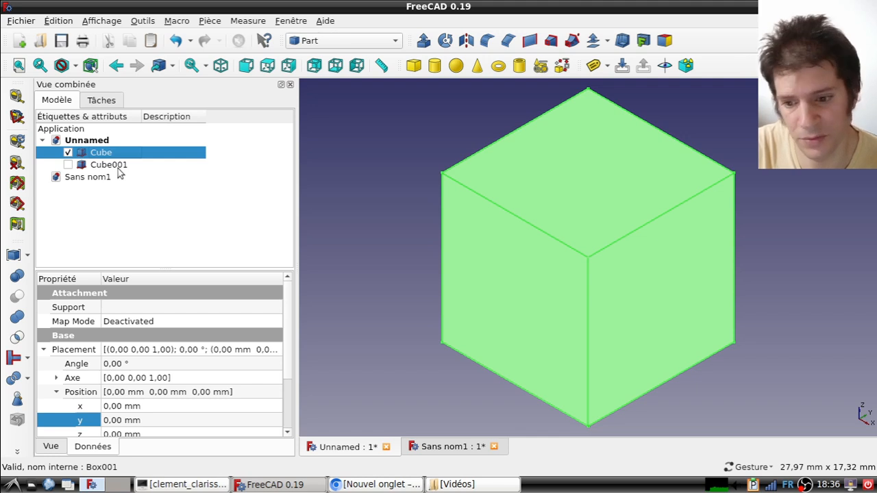
{"action": "left_click", "coordinate": [118, 169]}
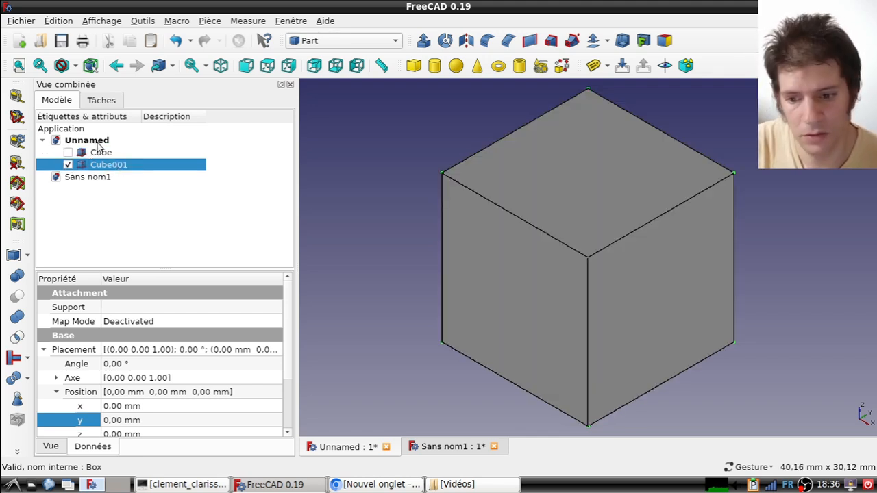
Create a simple copy of the original cube
{"action": "left_click", "coordinate": [100, 152]}
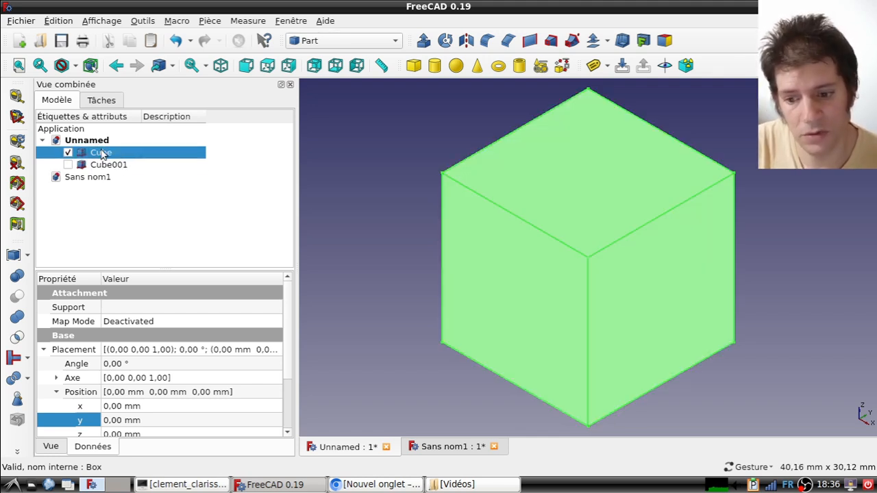
{"action": "left_click", "coordinate": [45, 349]}
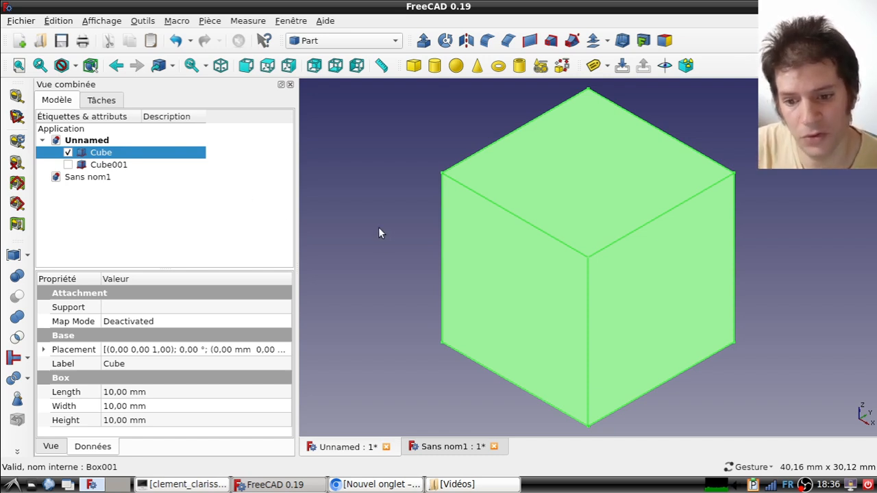
{"action": "left_click", "coordinate": [209, 20]}
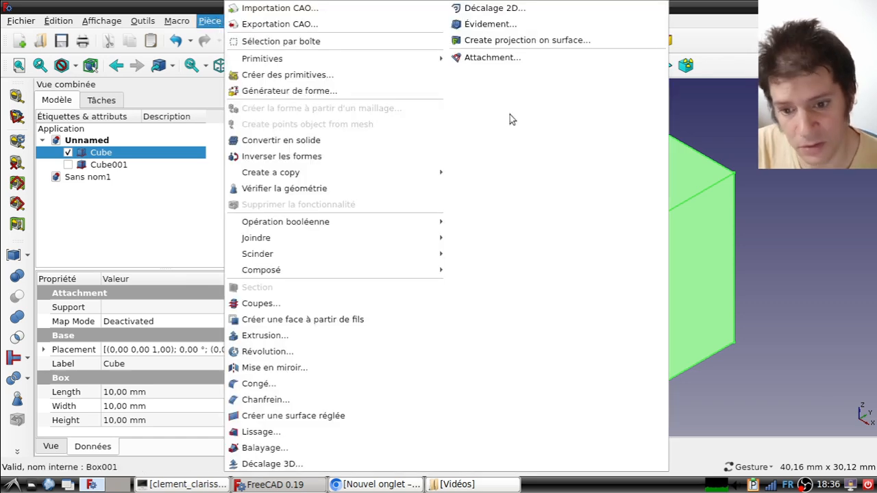
{"action": "mouse_move", "coordinate": [417, 172]}
{"action": "left_click", "coordinate": [500, 172]}
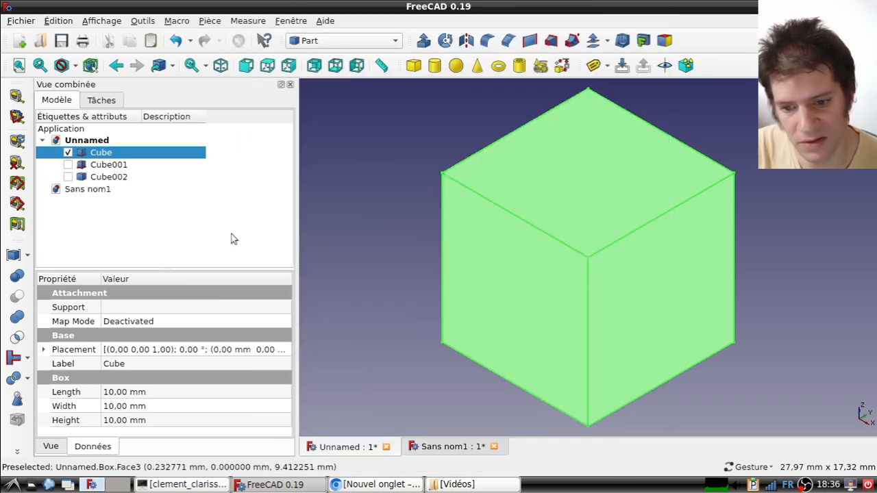
Compare the properties of the simple copy Cube002 with the dimension and placement parameters of the pasted Cube001
{"action": "left_click", "coordinate": [111, 177]}
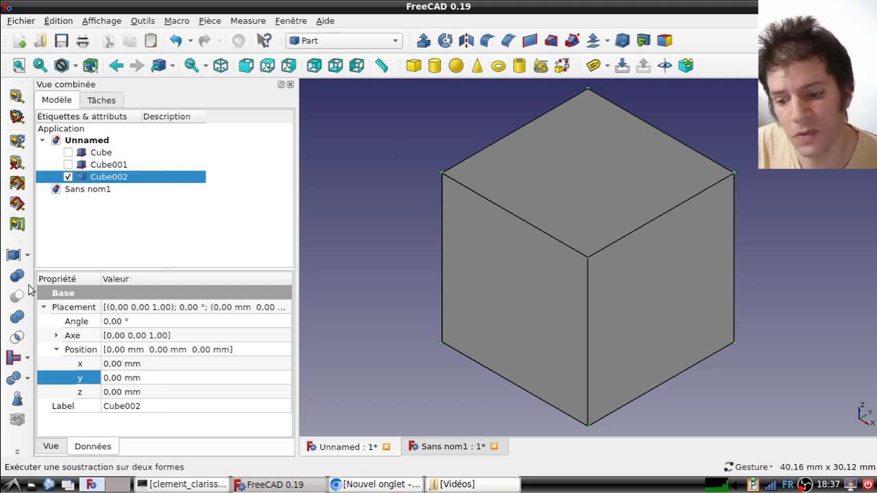
{"action": "left_click", "coordinate": [89, 165]}
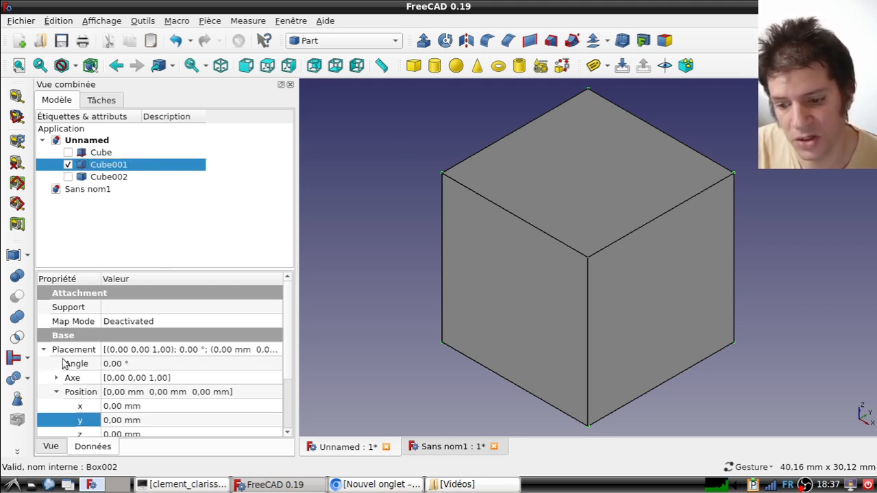
{"action": "scroll", "coordinate": [172, 392], "scroll_direction": "down", "scroll_amount": 2}
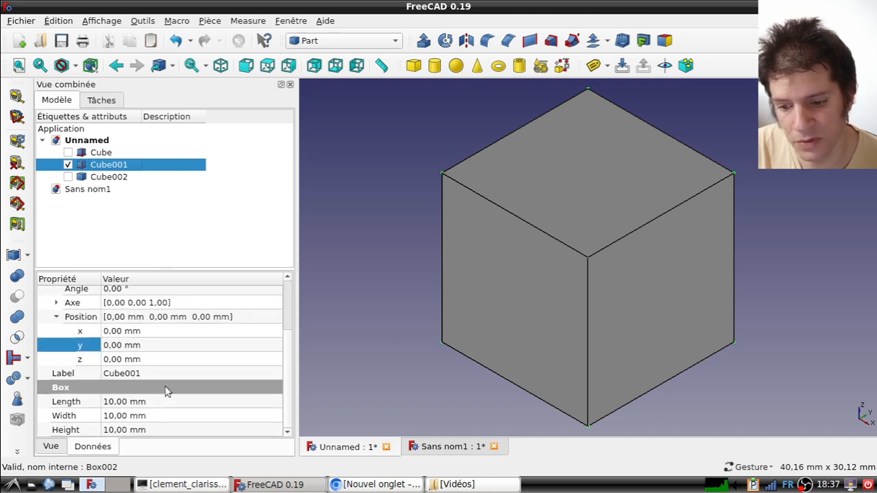
{"action": "double_click", "coordinate": [110, 169]}
{"action": "scroll", "coordinate": [147, 316], "scroll_direction": "down", "scroll_amount": 3}
{"action": "scroll", "coordinate": [145, 315], "scroll_direction": "down", "scroll_amount": 1}
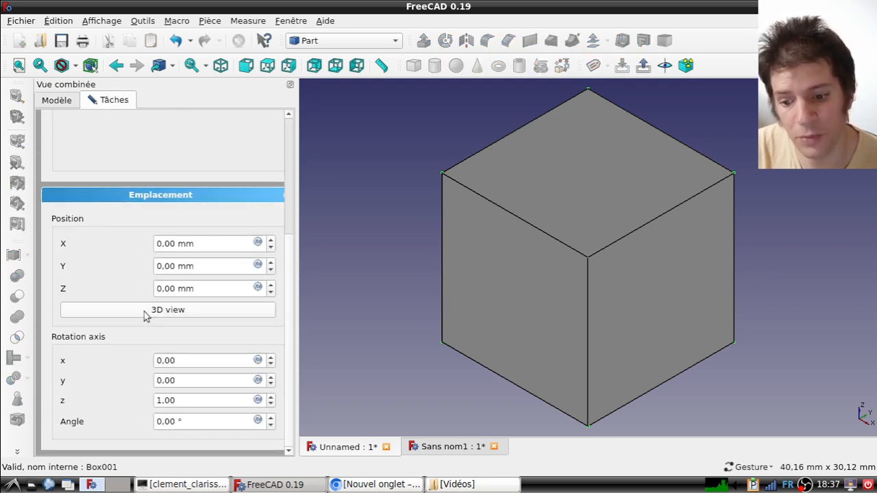
{"action": "scroll", "coordinate": [136, 313], "scroll_direction": "up", "scroll_amount": 5}
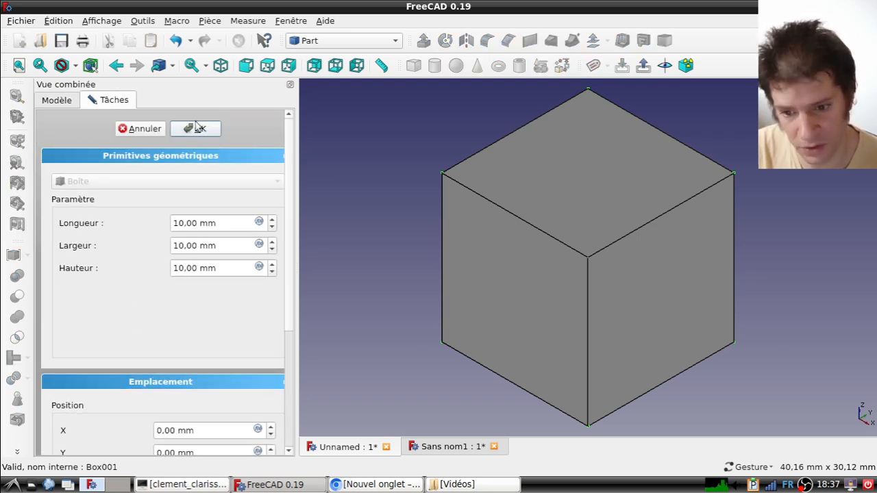
{"action": "left_click", "coordinate": [197, 129]}
{"action": "scroll", "coordinate": [69, 366], "scroll_direction": "down", "scroll_amount": 2}
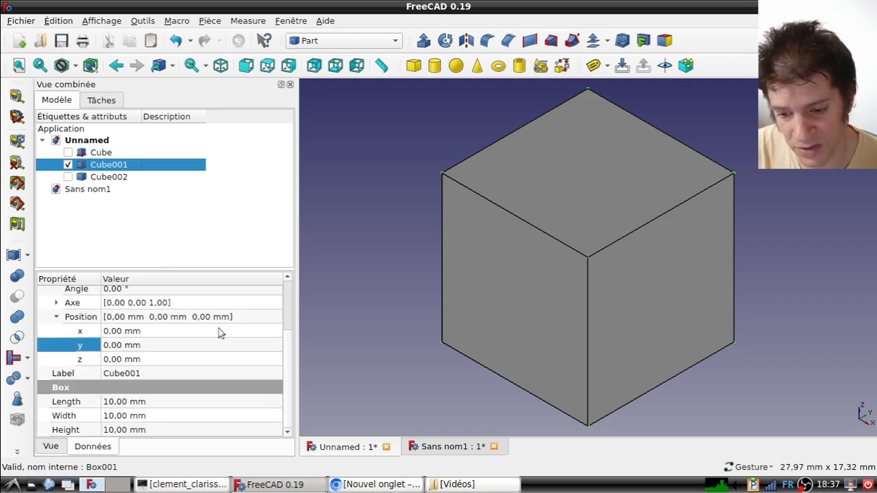
{"action": "left_click", "coordinate": [56, 303]}
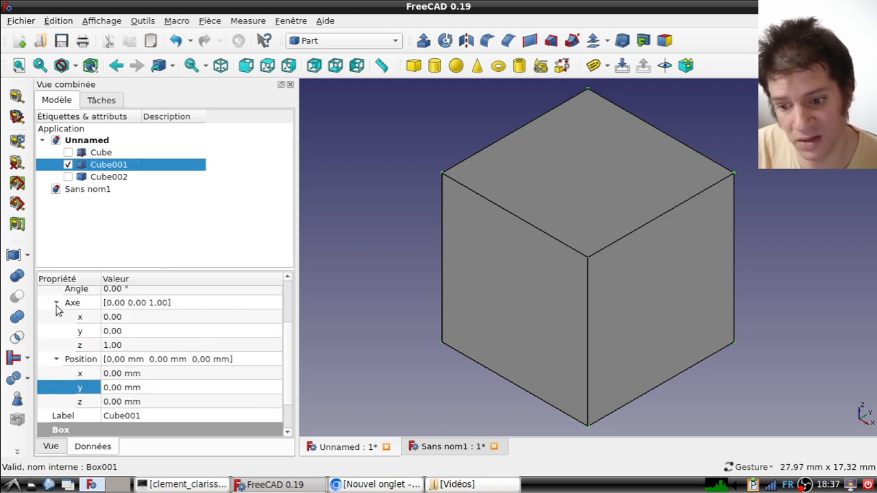
Transform the simple copy Cube002, raising it 7 mm along Z and rotating it 225° about the Z axis
{"action": "left_click", "coordinate": [106, 177]}
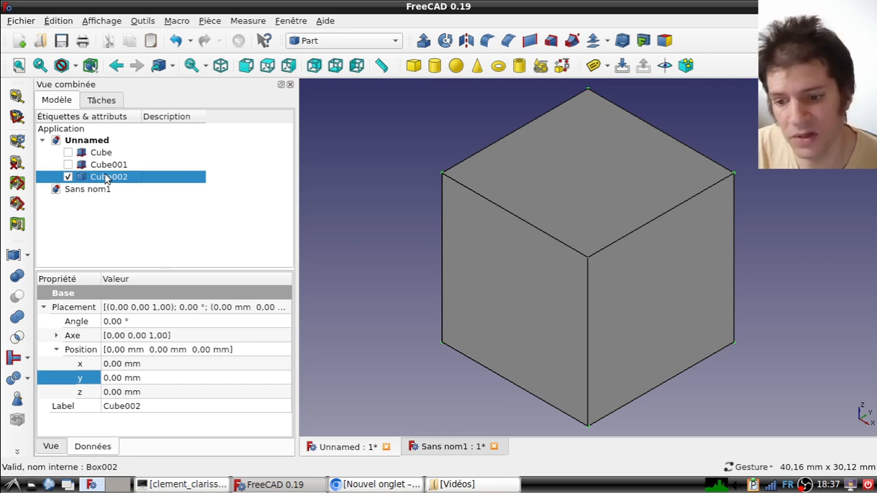
{"action": "double_click", "coordinate": [106, 177]}
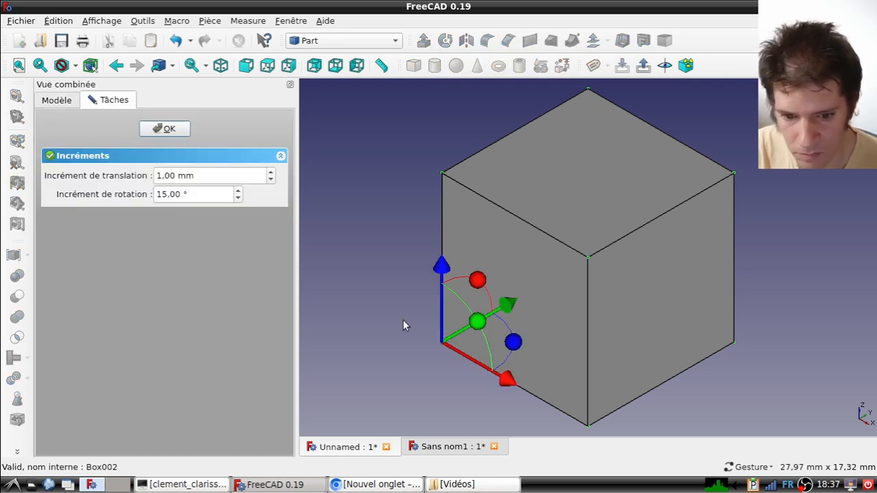
{"action": "left_click_drag", "start_coordinate": [440, 264], "coordinate": [444, 148]}
{"action": "left_click_drag", "start_coordinate": [514, 225], "coordinate": [417, 241]}
{"action": "scroll", "coordinate": [499, 174], "scroll_direction": "down", "scroll_amount": 3}
{"action": "left_click_drag", "start_coordinate": [499, 175], "coordinate": [510, 228]}
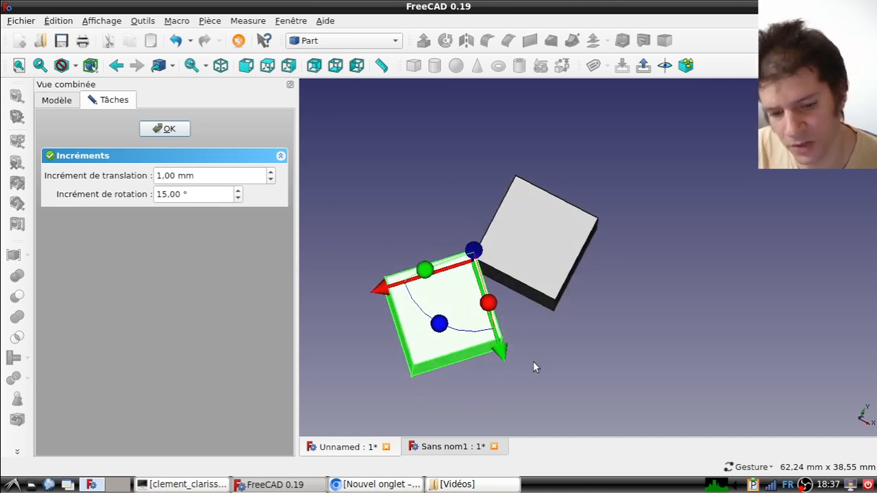
{"action": "left_click_drag", "start_coordinate": [533, 363], "coordinate": [518, 329]}
{"action": "left_click", "coordinate": [166, 128]}
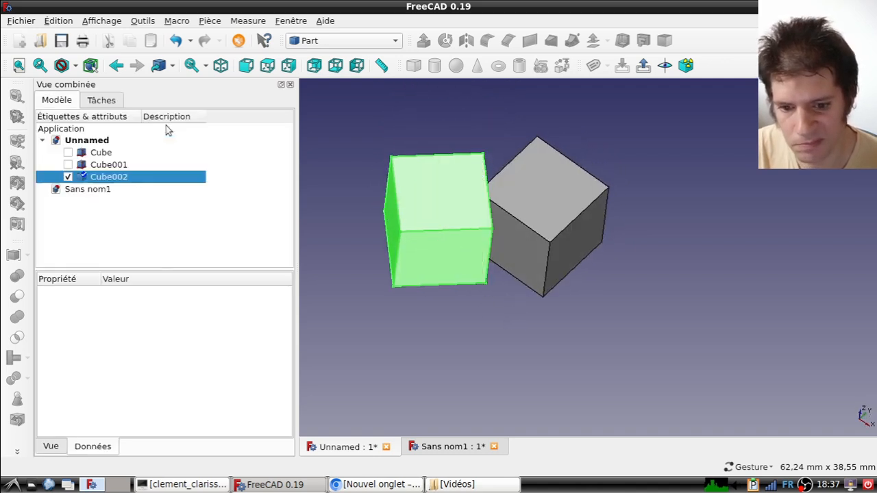
Duplicate the transformed Cube002 by copy and paste, and select the new cube
{"action": "scroll", "coordinate": [461, 314], "scroll_direction": "up", "scroll_amount": 2}
{"action": "left_click_drag", "start_coordinate": [499, 346], "coordinate": [336, 205]}
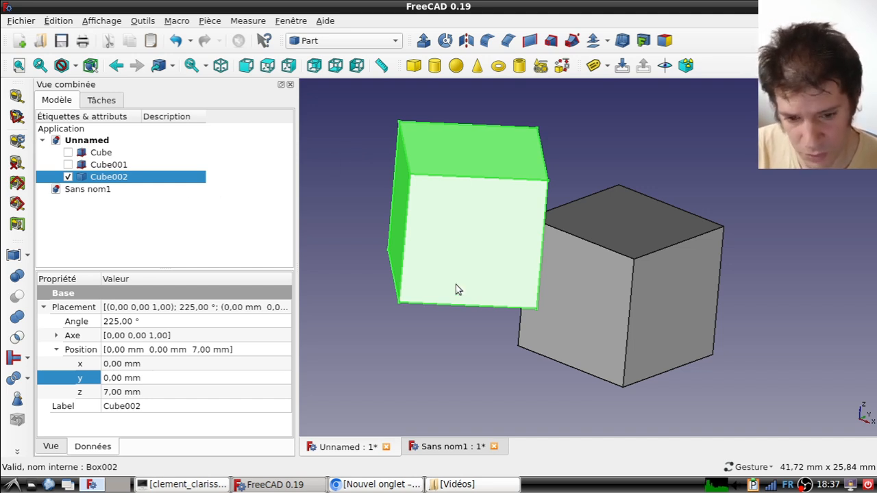
{"action": "key", "text": "ctrl+c"}
{"action": "key", "text": "ctrl+v"}
{"action": "left_click", "coordinate": [106, 190]}
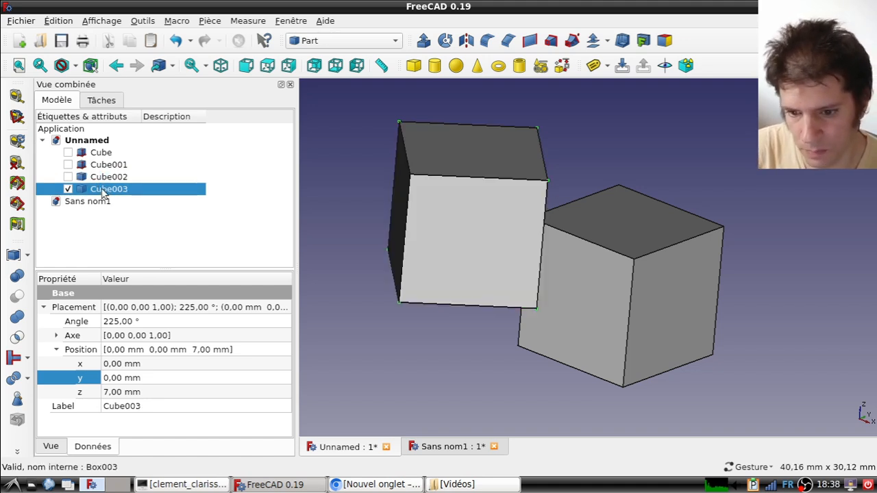
Transform Cube003 to x 2.83 mm and y 2.83 mm with a 180° rotation about the vertical axis
{"action": "double_click", "coordinate": [103, 194]}
{"action": "left_click_drag", "start_coordinate": [438, 257], "coordinate": [507, 257]}
{"action": "left_click", "coordinate": [166, 129]}
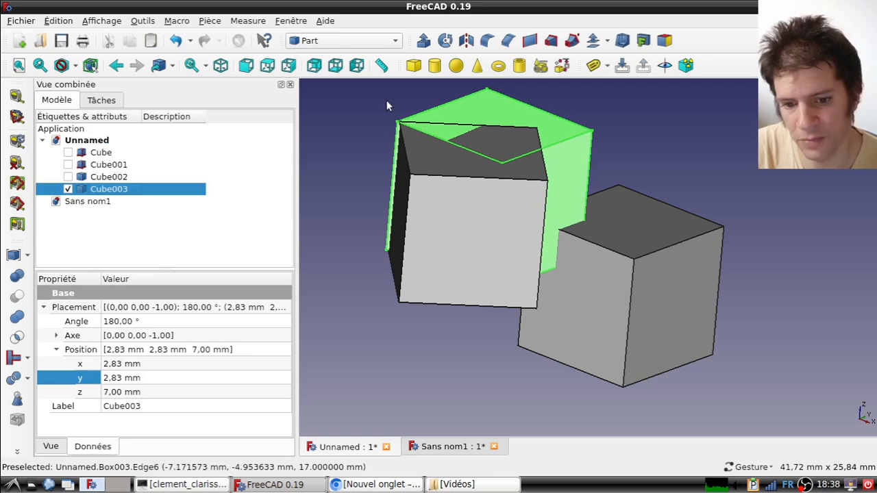
Fuse Cube002 and Cube003 with the boolean union
{"action": "left_click_drag", "start_coordinate": [388, 106], "coordinate": [410, 224]}
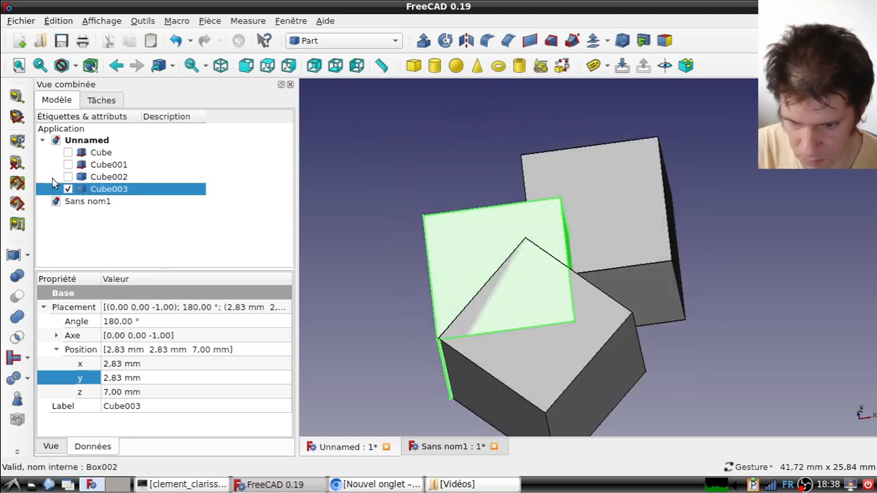
{"action": "left_click", "coordinate": [68, 176]}
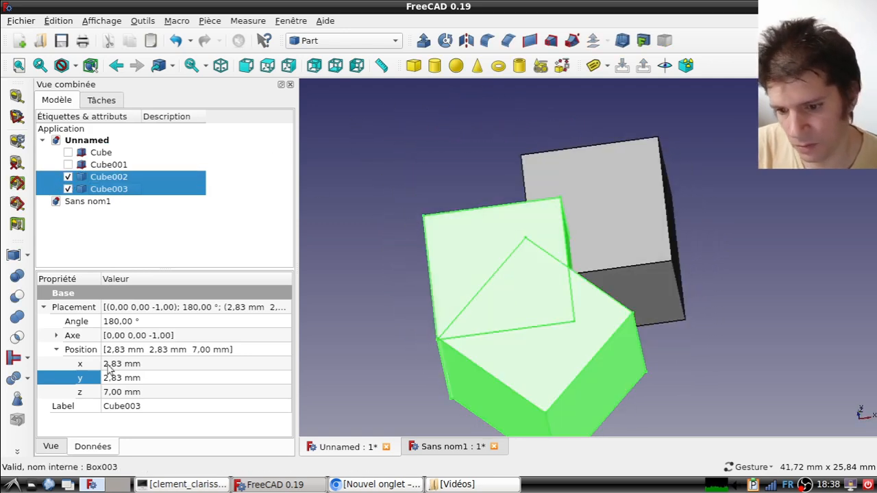
{"action": "left_click", "coordinate": [17, 315]}
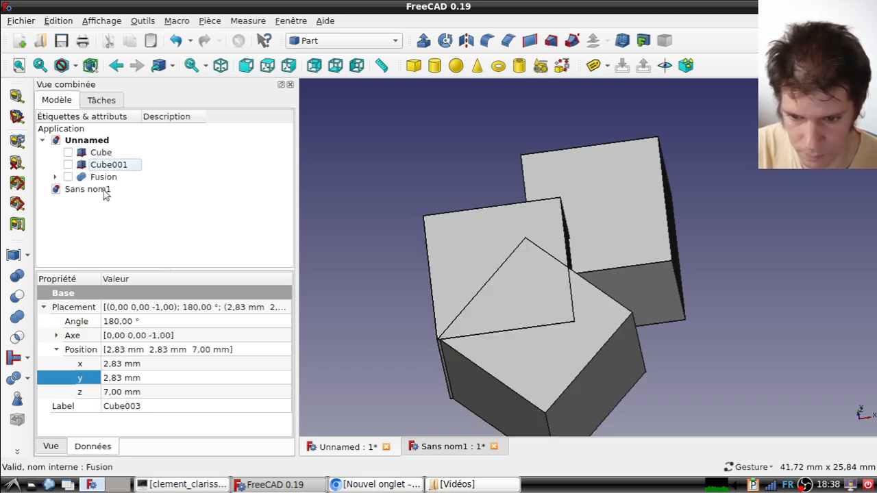
Duplicate the fusion by copy and paste, including its dependencies Cube003 and Cube002
{"action": "left_click", "coordinate": [103, 177]}
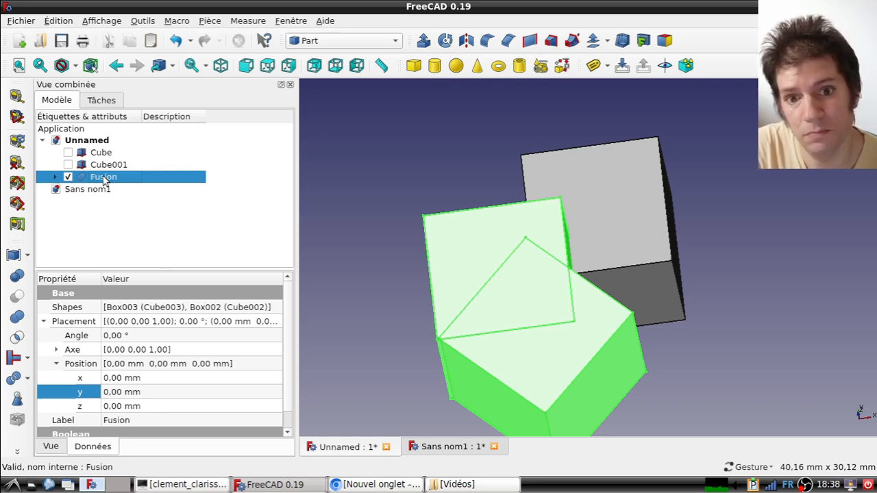
{"action": "key", "text": "ctrl+e"}
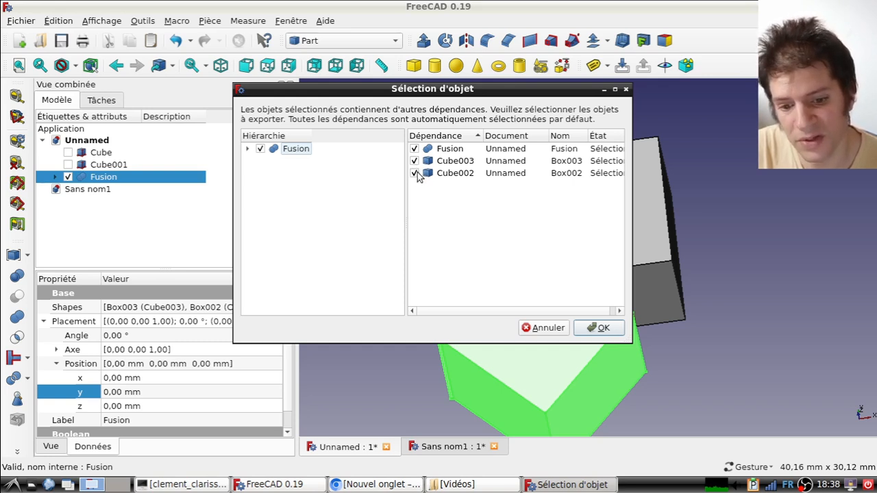
{"action": "left_click", "coordinate": [600, 328]}
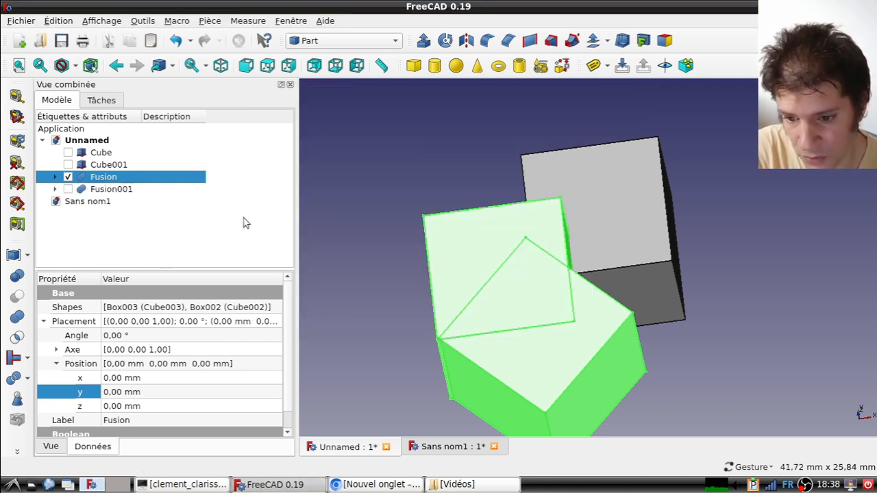
Expand Fusion001 and Fusion002 in the model tree to examine the component cubes of each pasted fusion
{"action": "left_click", "coordinate": [55, 190]}
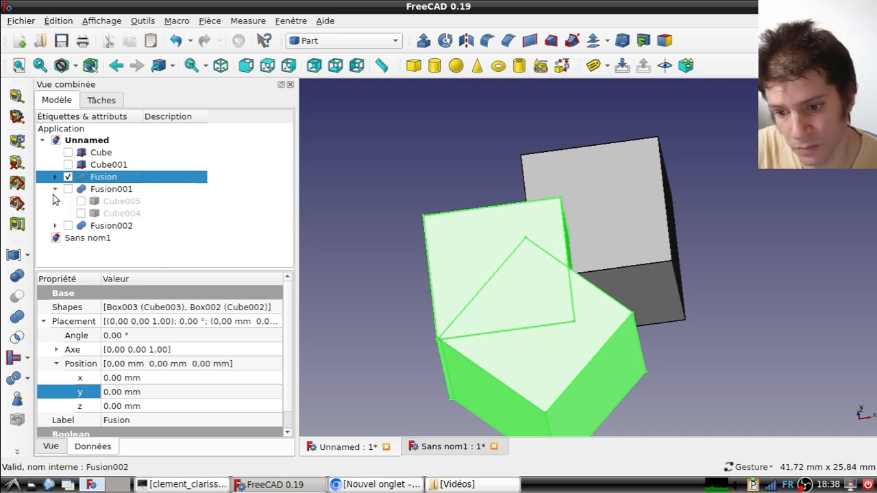
{"action": "left_click", "coordinate": [55, 189]}
{"action": "left_click", "coordinate": [55, 189]}
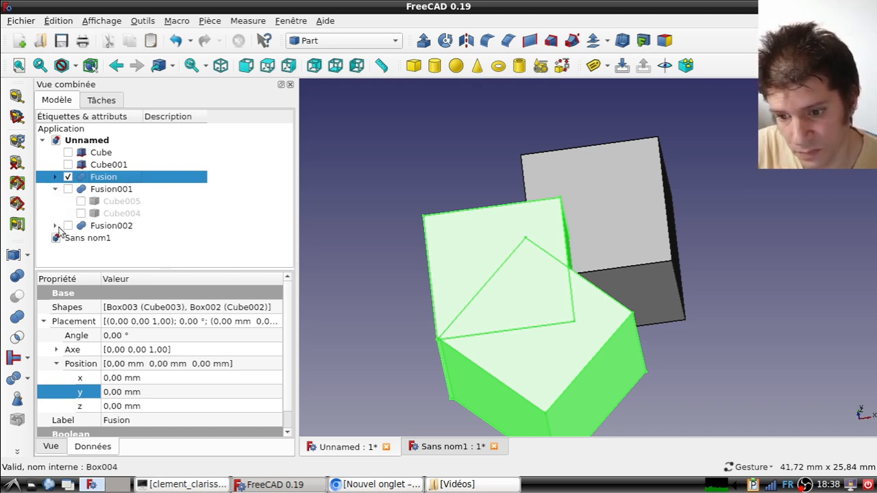
{"action": "left_click", "coordinate": [56, 226]}
{"action": "scroll", "coordinate": [189, 229], "scroll_direction": "down", "scroll_amount": 1}
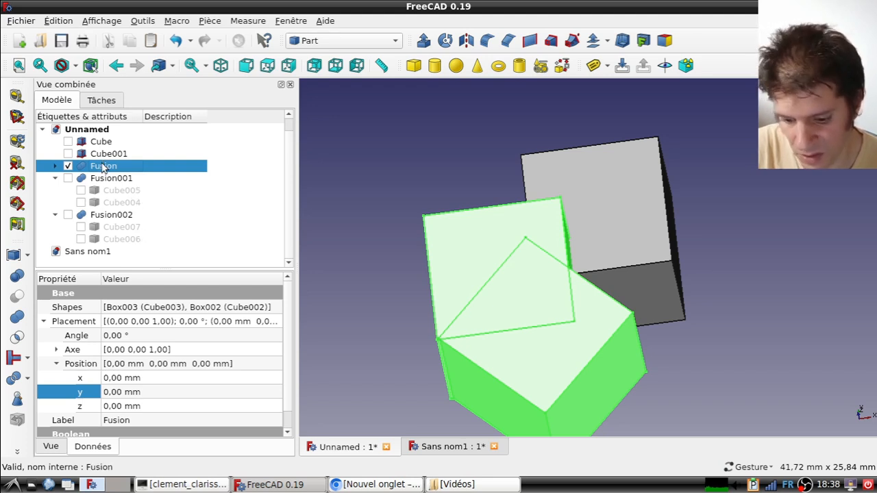
Duplicate Fusion twice by copy and paste, excluding its dependencies Cube003 and Cube002
{"action": "key", "text": "ctrl+e"}
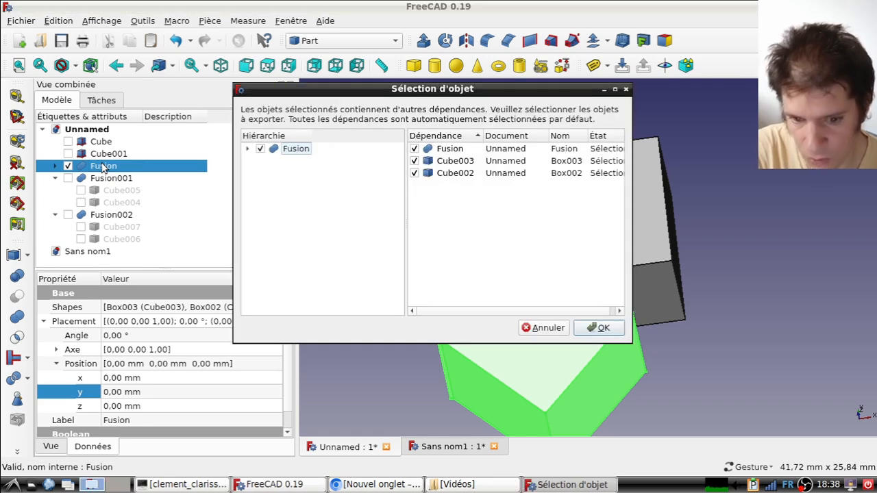
{"action": "left_click", "coordinate": [414, 161]}
{"action": "left_click", "coordinate": [414, 173]}
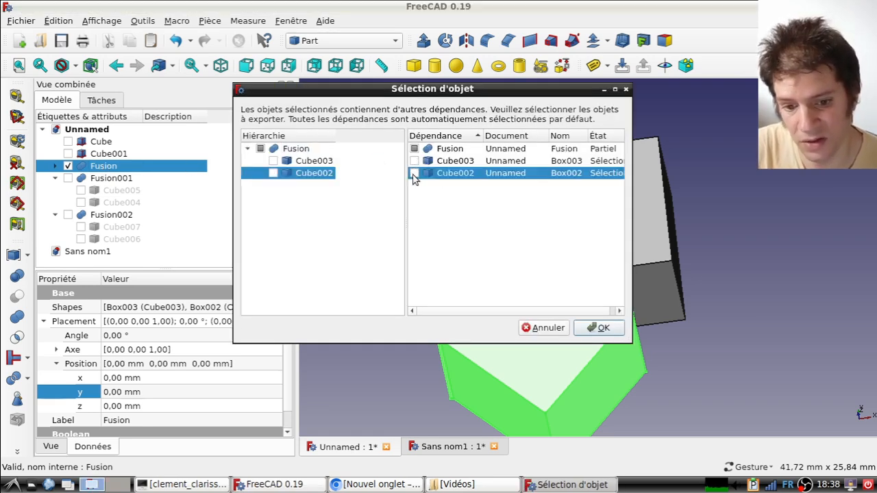
{"action": "left_click", "coordinate": [598, 329]}
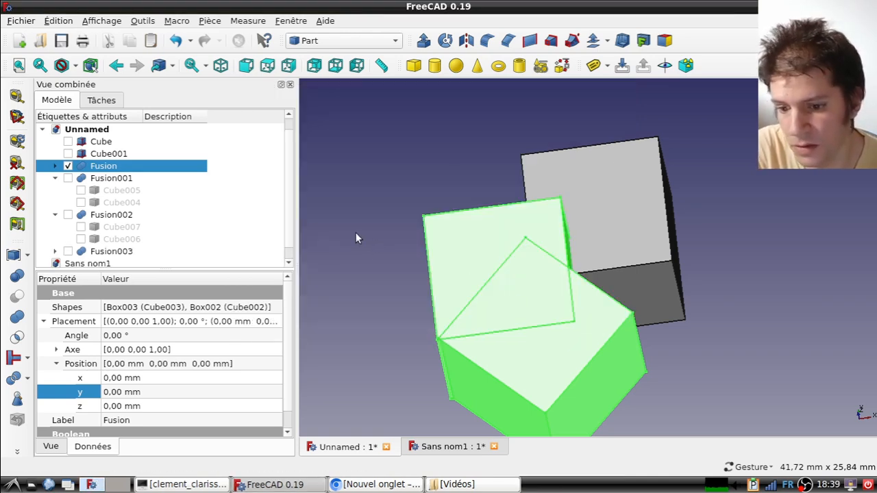
Expand Fusion, Fusion003 and Fusion004 in the model tree to examine which cubes each one uses
{"action": "scroll", "coordinate": [207, 186], "scroll_direction": "down", "scroll_amount": 1}
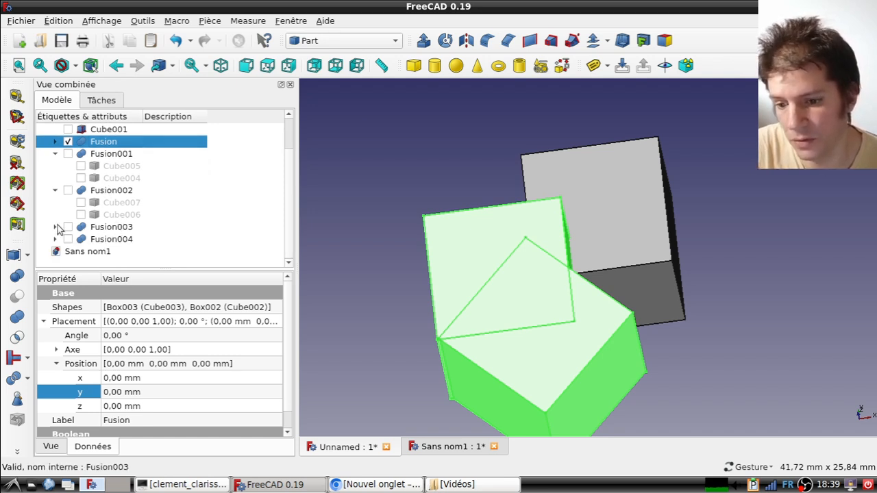
{"action": "left_click", "coordinate": [54, 141]}
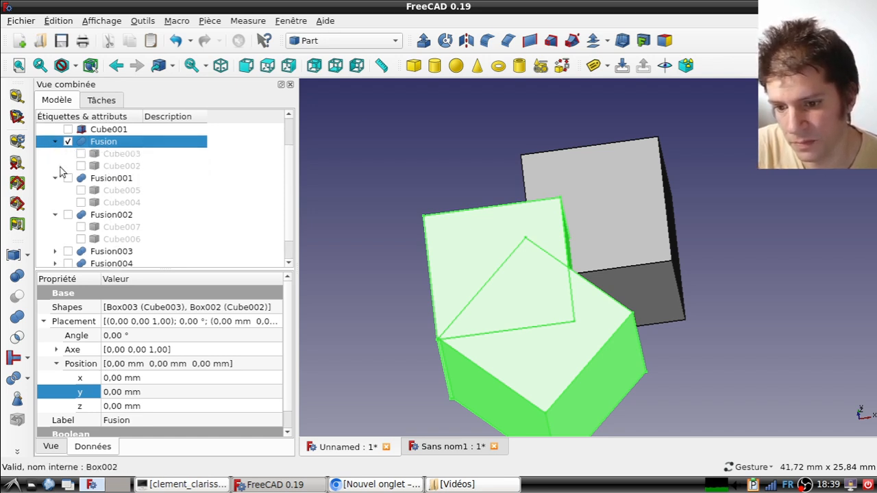
{"action": "scroll", "coordinate": [63, 173], "scroll_direction": "down", "scroll_amount": 1}
{"action": "left_click", "coordinate": [55, 227]}
{"action": "scroll", "coordinate": [52, 232], "scroll_direction": "down", "scroll_amount": 1}
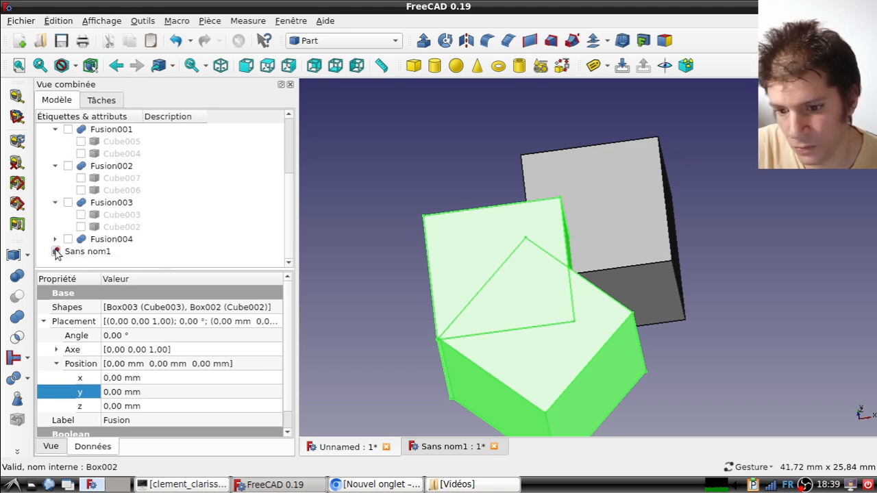
{"action": "left_click", "coordinate": [54, 240]}
{"action": "scroll", "coordinate": [115, 235], "scroll_direction": "down", "scroll_amount": 1}
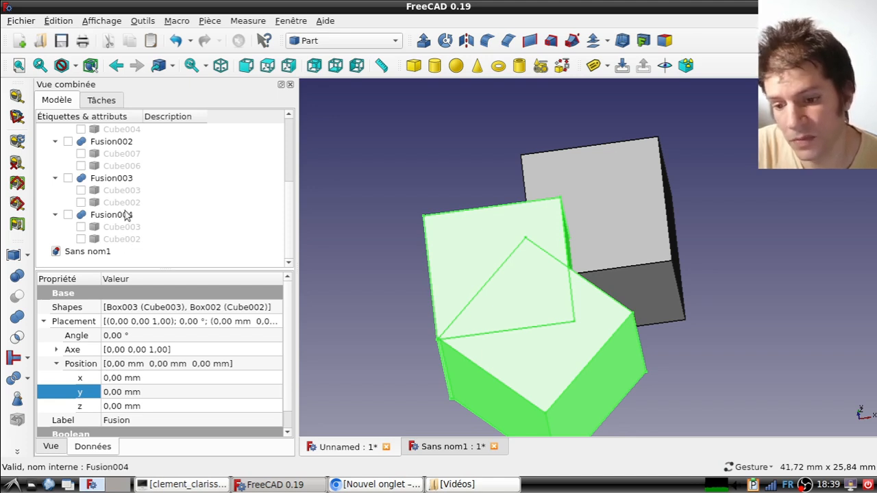
Transform Fusion004 by moving it 17 mm along the x axis
{"action": "double_click", "coordinate": [125, 216]}
{"action": "left_click_drag", "start_coordinate": [640, 327], "coordinate": [867, 302]}
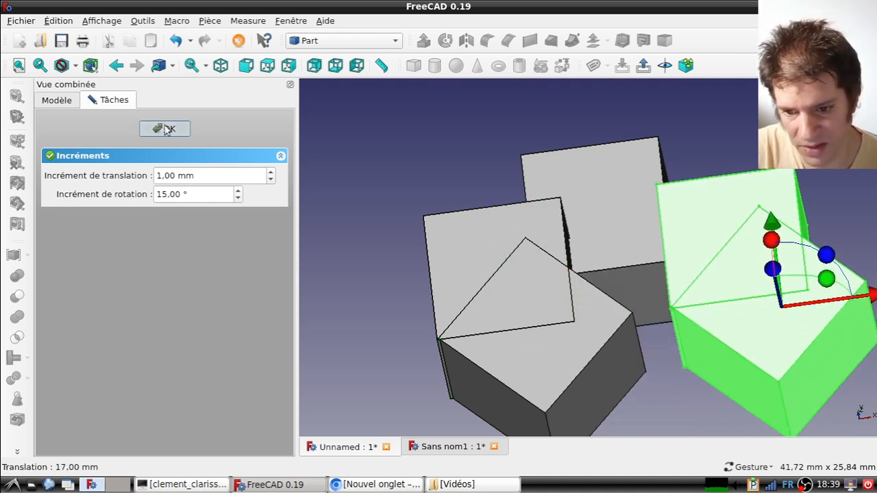
{"action": "left_click", "coordinate": [165, 129]}
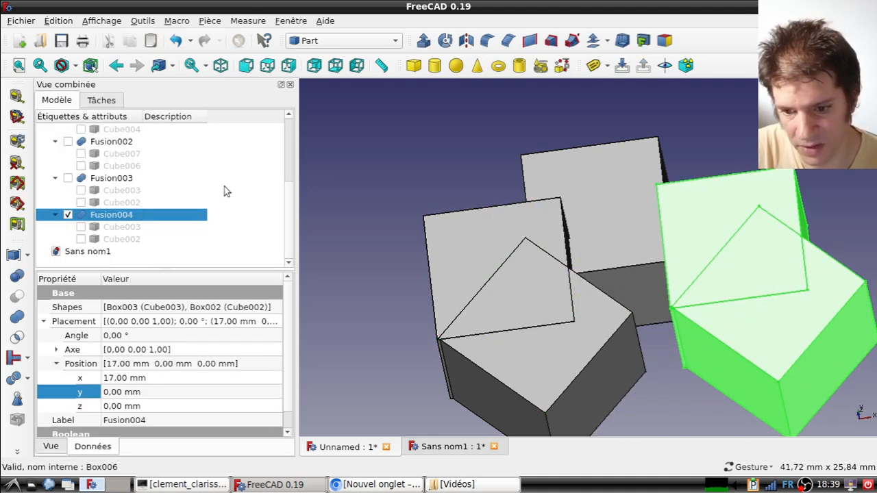
Transform Fusion003 along the y axis to a y position of 22 mm
{"action": "left_click", "coordinate": [111, 178]}
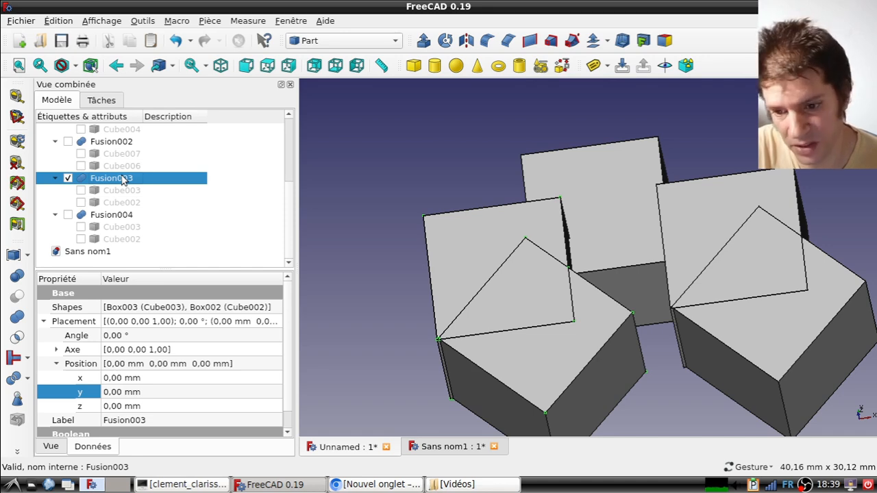
{"action": "double_click", "coordinate": [123, 179]}
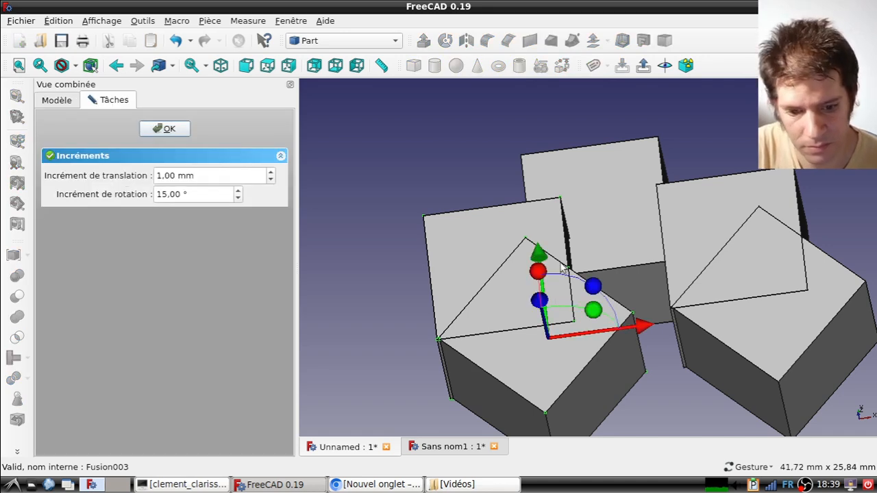
{"action": "left_click_drag", "start_coordinate": [539, 252], "coordinate": [508, 21]}
{"action": "scroll", "coordinate": [474, 87], "scroll_direction": "down", "scroll_amount": 2}
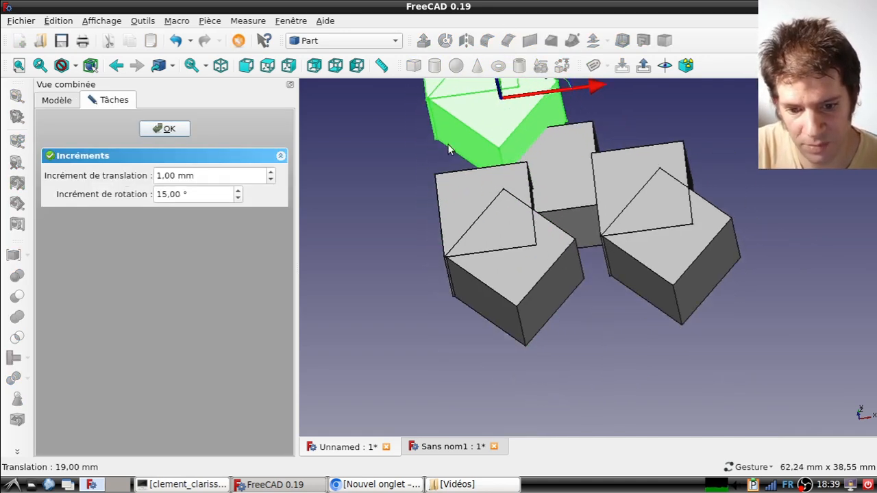
{"action": "left_click_drag", "start_coordinate": [449, 147], "coordinate": [520, 277]}
{"action": "left_click_drag", "start_coordinate": [435, 121], "coordinate": [422, 108]}
{"action": "left_click_drag", "start_coordinate": [581, 124], "coordinate": [446, 163]}
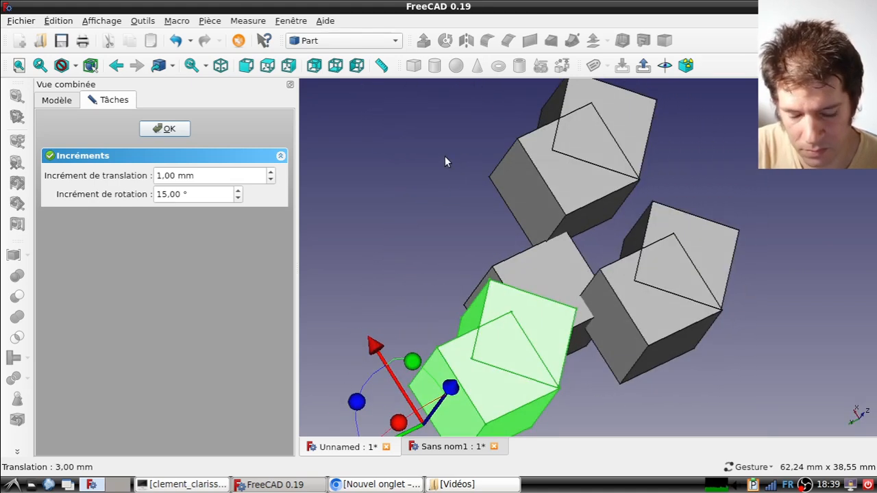
{"action": "left_click", "coordinate": [172, 130]}
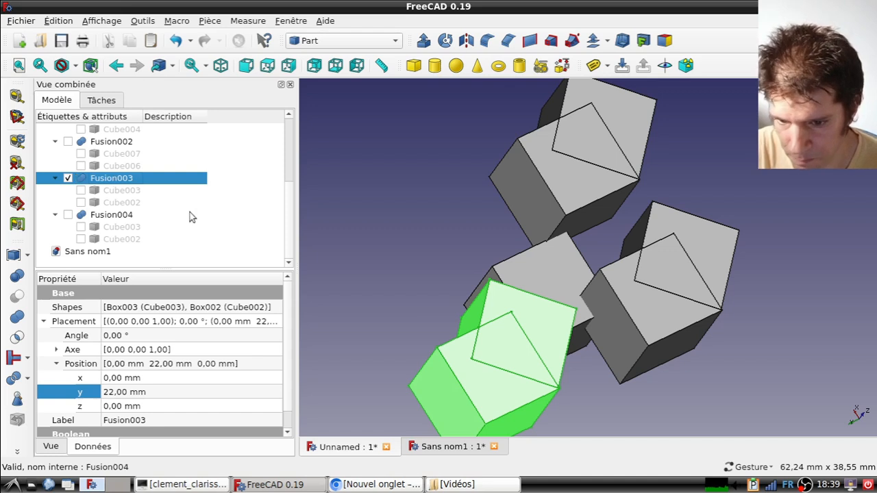
Transform Cube003 inside the original Fusion by 9 mm along its own x axis, to x -6.17 mm
{"action": "scroll", "coordinate": [189, 145], "scroll_direction": "up", "scroll_amount": 3}
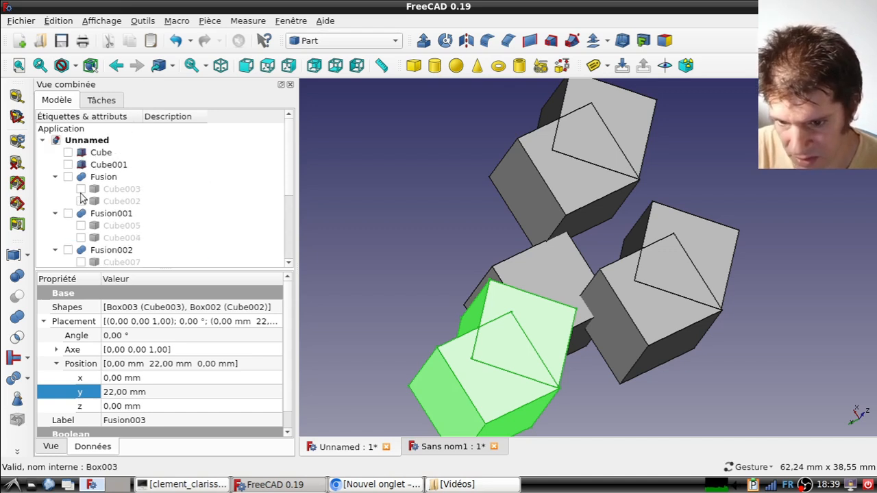
{"action": "left_click", "coordinate": [94, 193]}
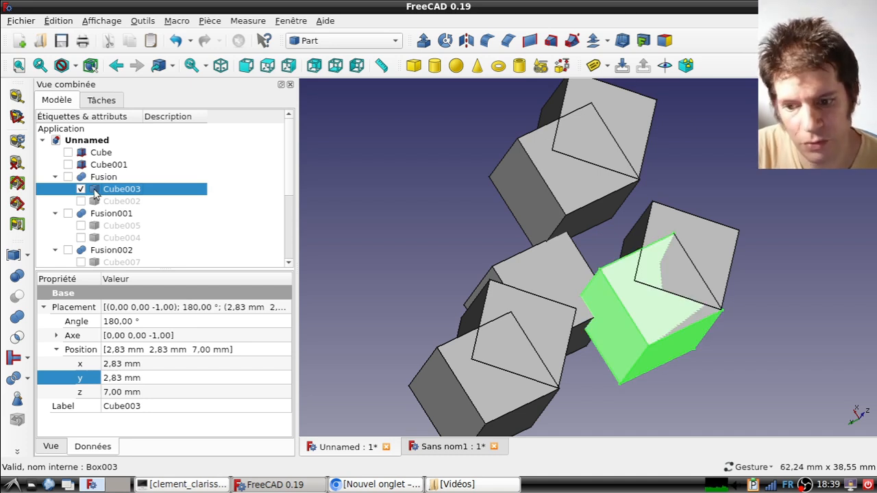
{"action": "double_click", "coordinate": [94, 192]}
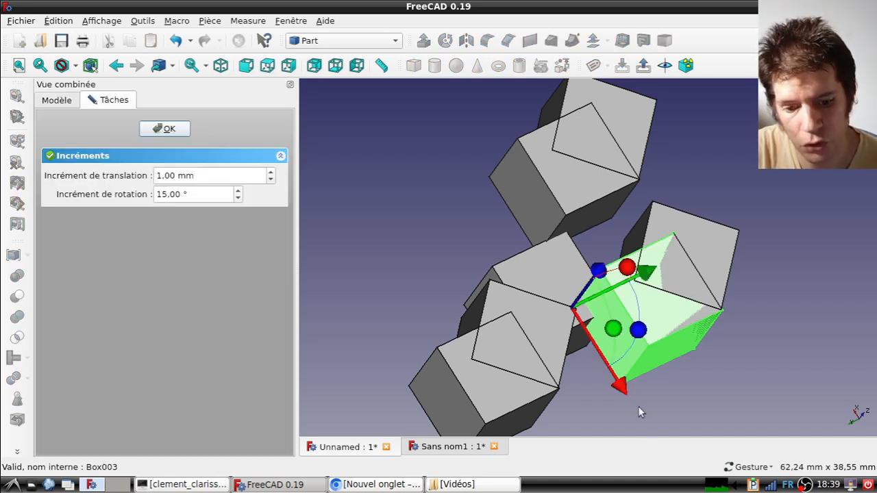
{"action": "left_click_drag", "start_coordinate": [621, 392], "coordinate": [677, 452]}
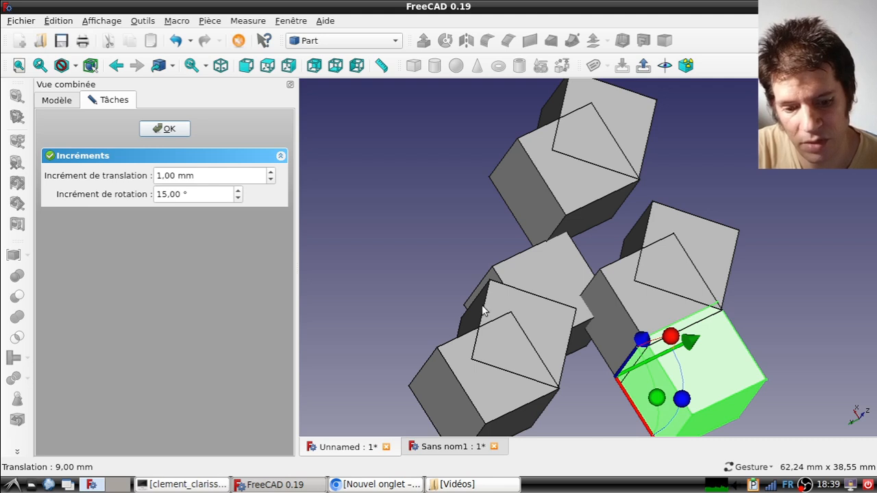
{"action": "left_click", "coordinate": [166, 130]}
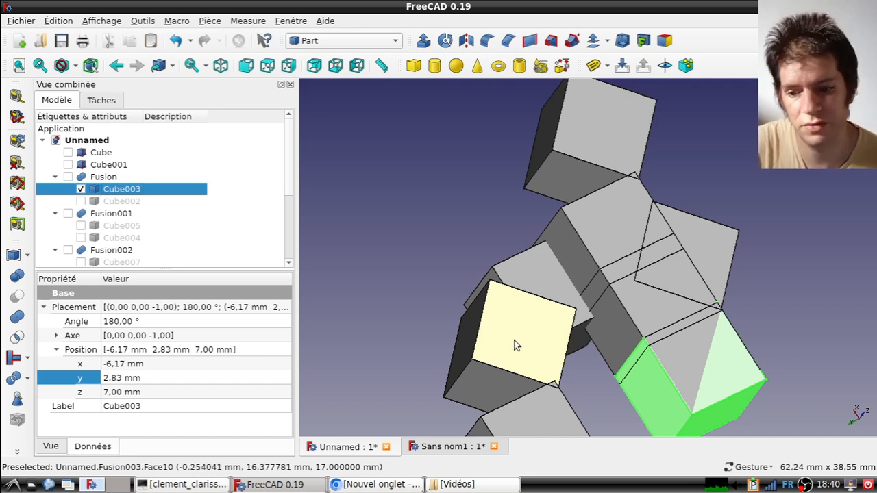
Collapse Fusion and transform Cube004 inside Fusion001 along its own x axis to x 12.02 mm and y 12.02 mm
{"action": "left_click", "coordinate": [55, 178]}
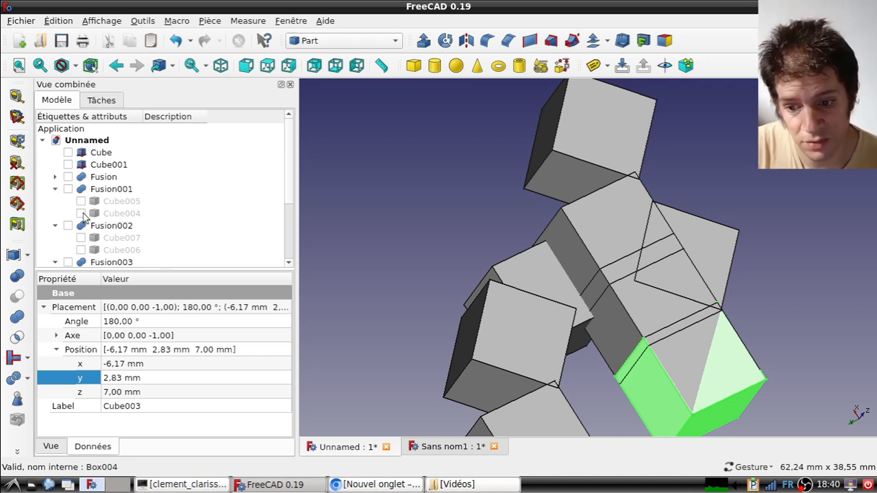
{"action": "double_click", "coordinate": [107, 213]}
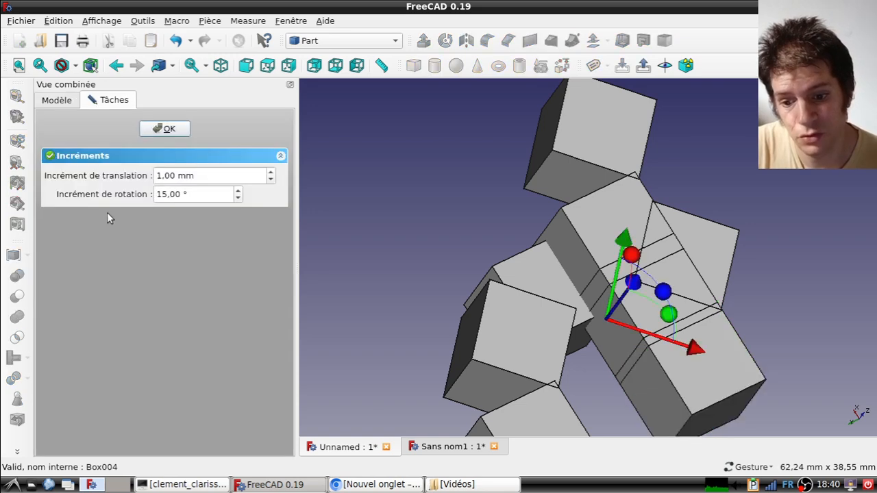
{"action": "left_click_drag", "start_coordinate": [697, 350], "coordinate": [538, 328]}
{"action": "left_click", "coordinate": [164, 129]}
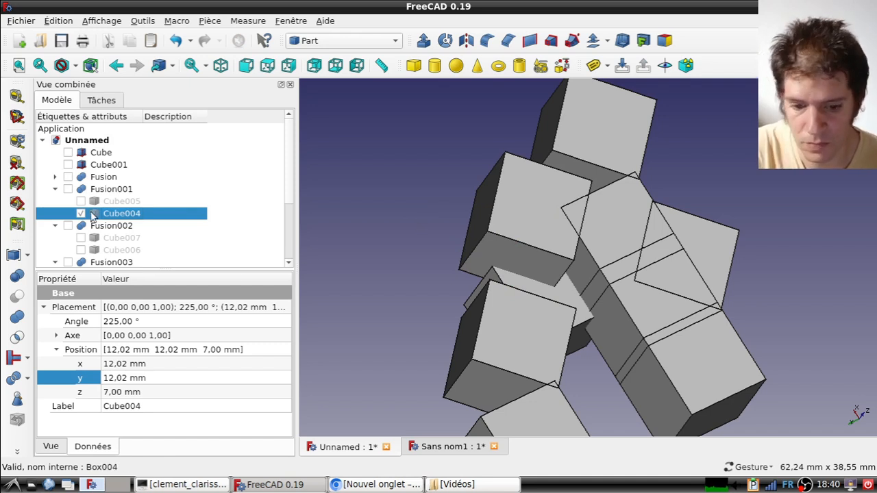
Select Cube004, Cube006 and Cube007 together, set their y position to 13.02 mm, and clear the selection
{"action": "left_click", "coordinate": [93, 215]}
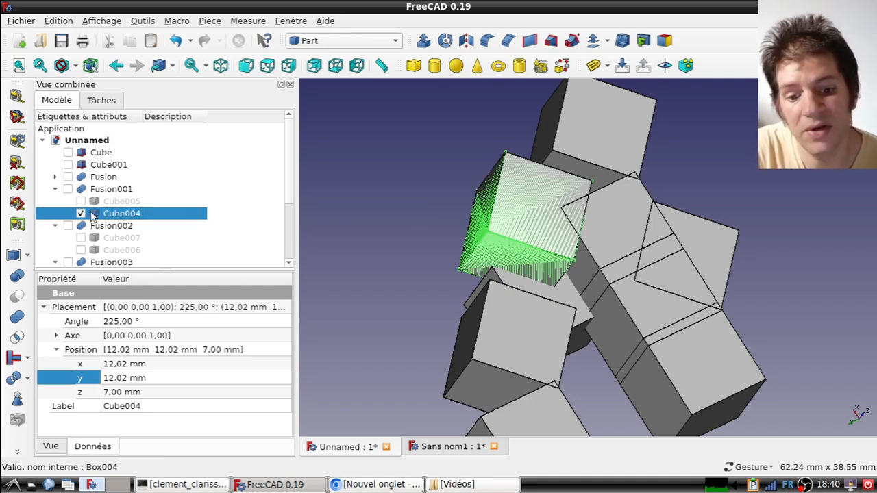
{"action": "scroll", "coordinate": [140, 226], "scroll_direction": "down", "scroll_amount": 2}
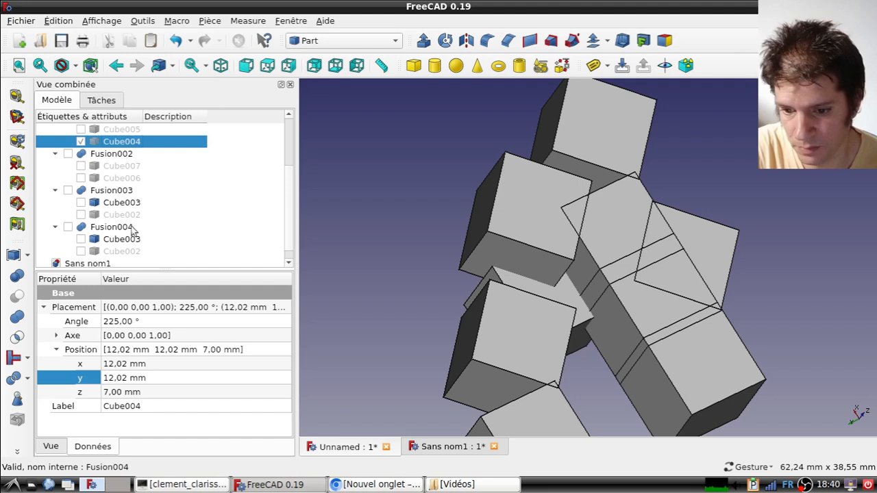
{"action": "left_click", "coordinate": [81, 178]}
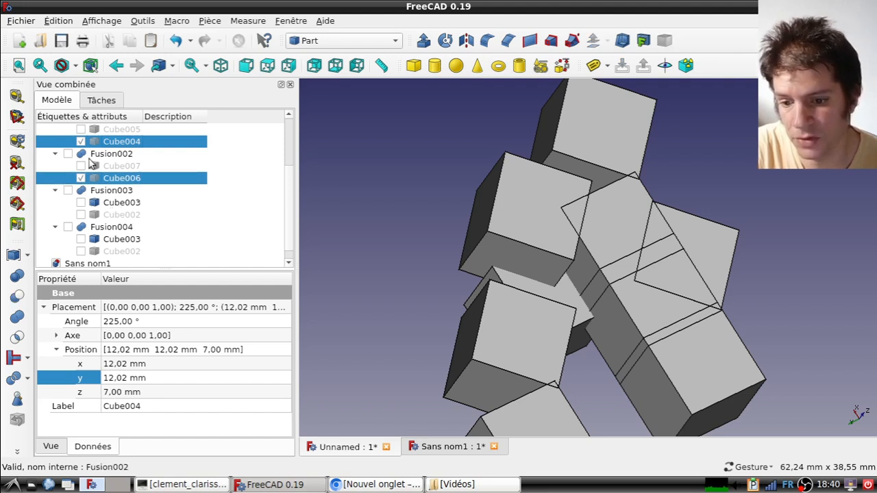
{"action": "left_click", "coordinate": [81, 166]}
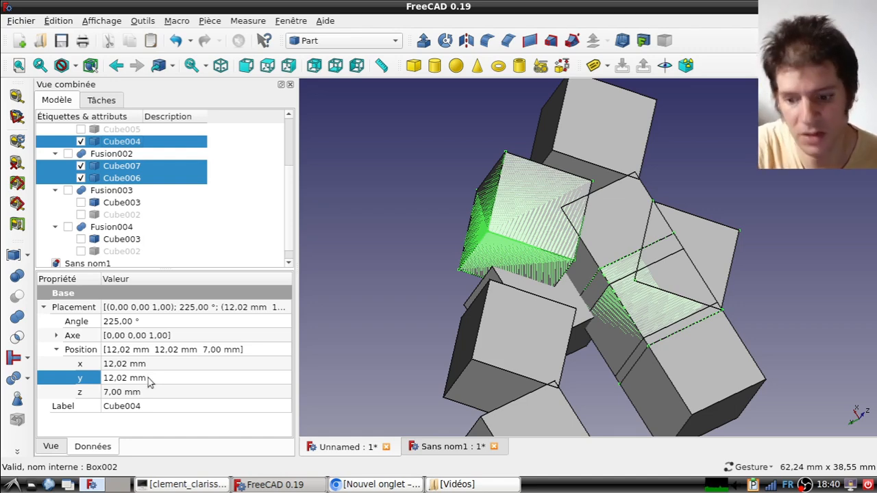
{"action": "left_click", "coordinate": [123, 378]}
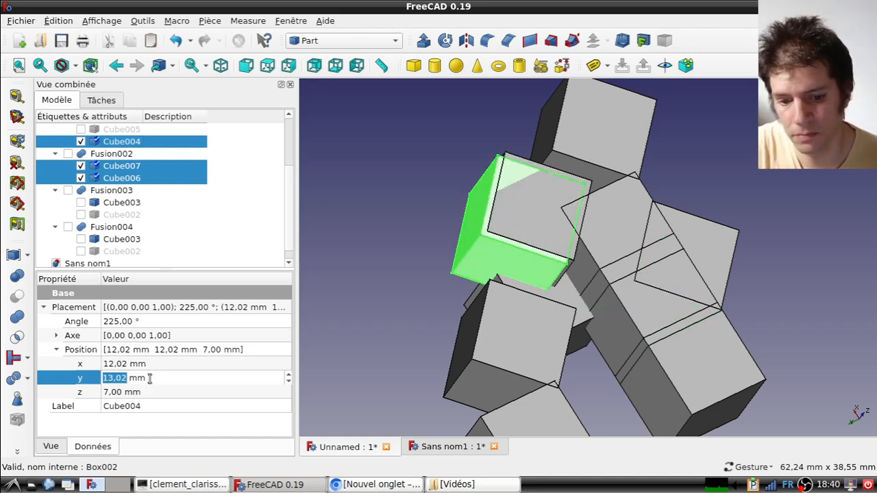
{"action": "scroll", "coordinate": [149, 378], "scroll_direction": "up", "scroll_amount": 1}
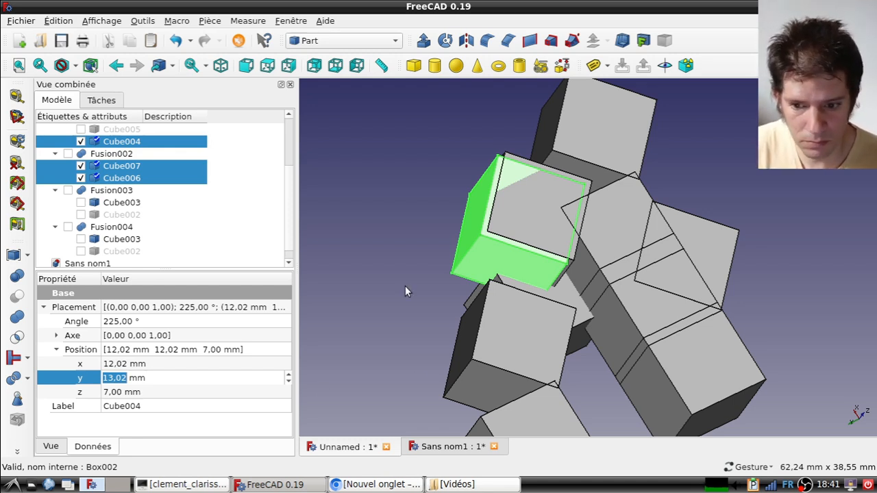
{"action": "left_click", "coordinate": [357, 210]}
Create a simple copy of the original Fusion and select the new copy in the model tree
{"action": "scroll", "coordinate": [355, 212], "scroll_direction": "down", "scroll_amount": 2}
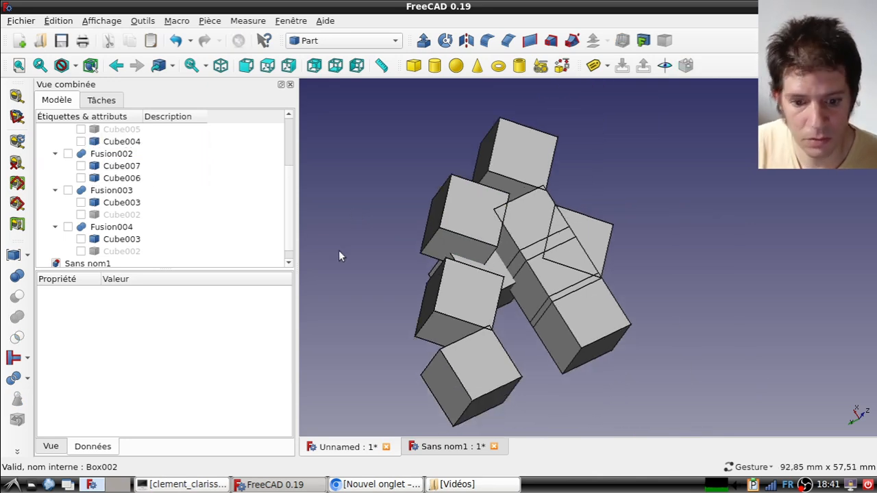
{"action": "right_click_drag", "start_coordinate": [338, 256], "coordinate": [468, 172]}
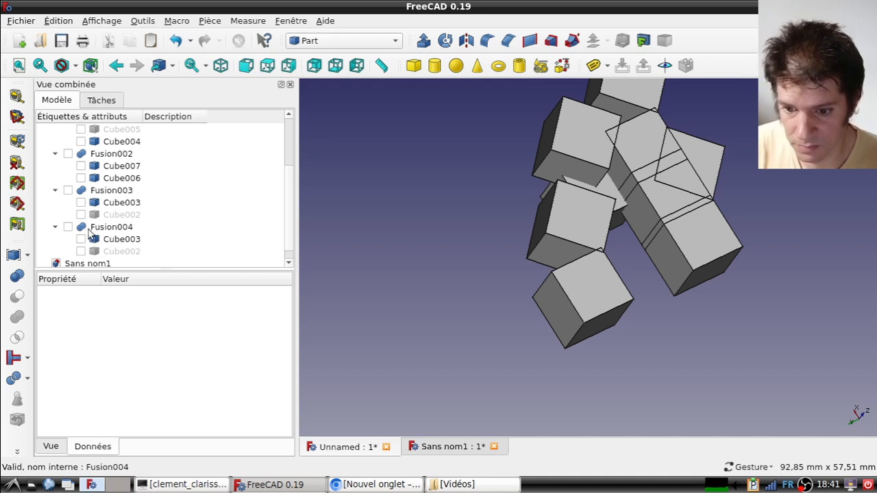
{"action": "scroll", "coordinate": [479, 253], "scroll_direction": "up", "scroll_amount": 3}
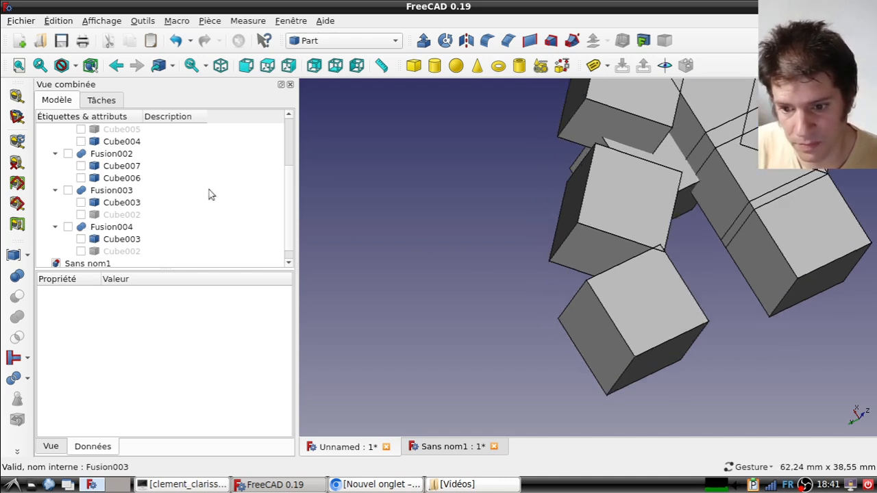
{"action": "scroll", "coordinate": [208, 190], "scroll_direction": "up", "scroll_amount": 2}
{"action": "left_click", "coordinate": [94, 179]}
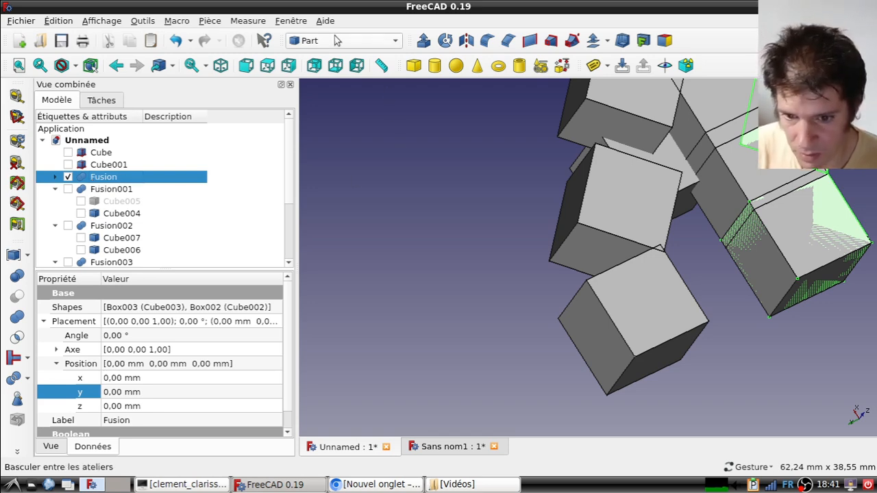
{"action": "left_click", "coordinate": [210, 20]}
{"action": "mouse_move", "coordinate": [361, 176]}
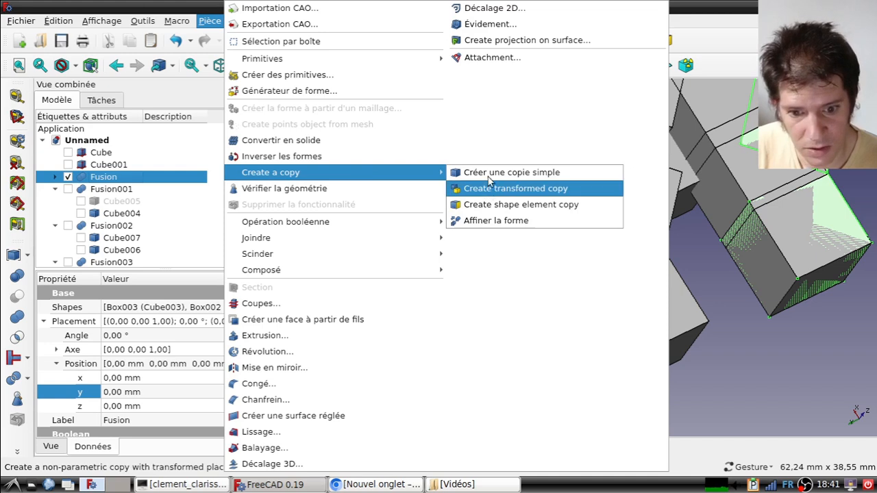
{"action": "left_click", "coordinate": [507, 171]}
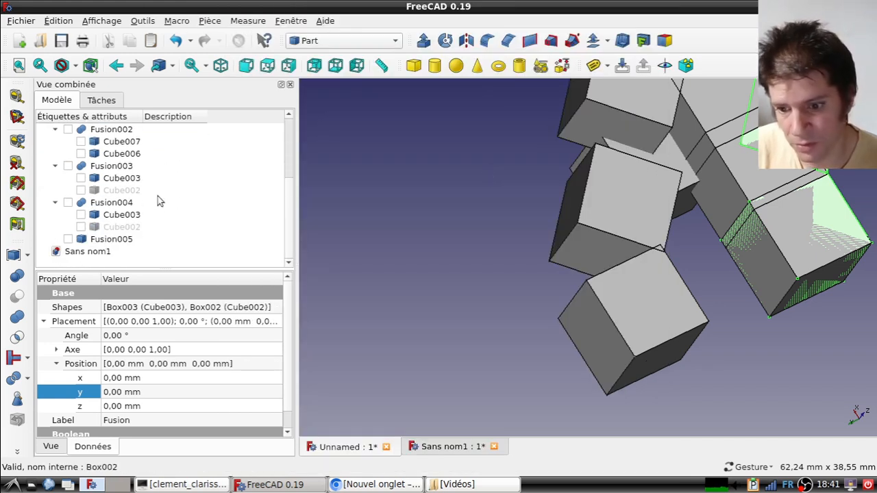
{"action": "left_click", "coordinate": [122, 240]}
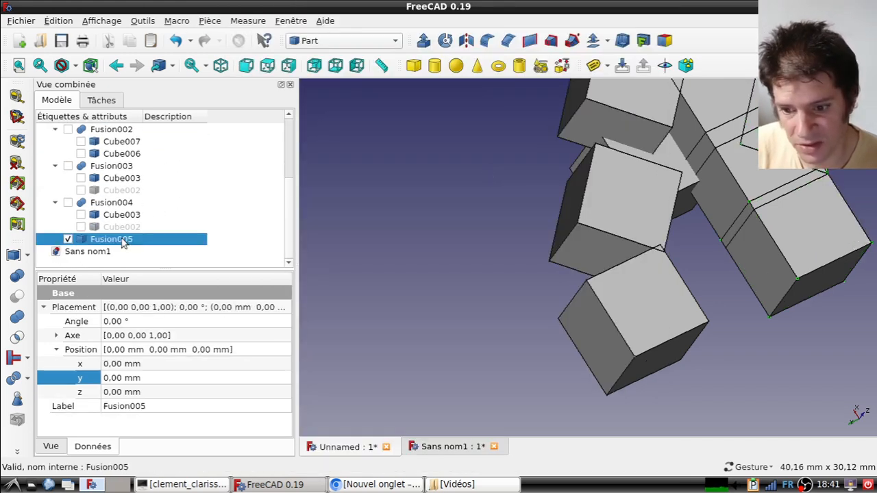
Transform the simple copy Fusion005 by 39 mm along its y axis
{"action": "double_click", "coordinate": [123, 241]}
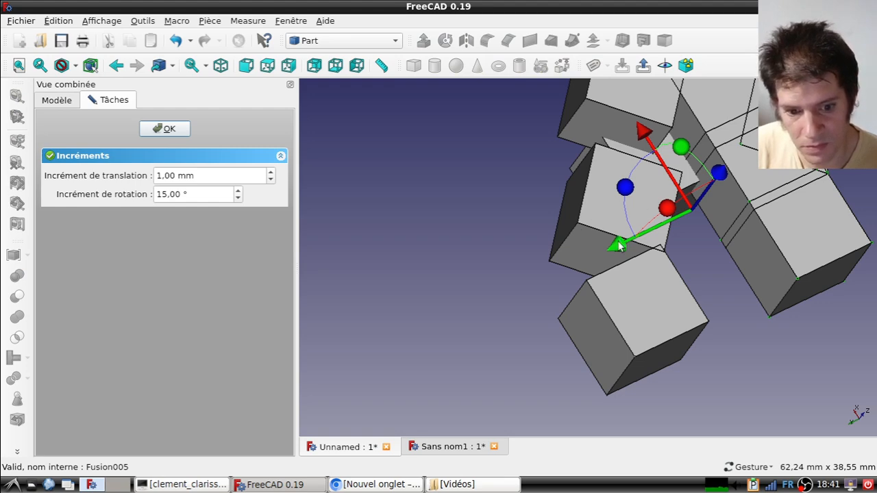
{"action": "left_click_drag", "start_coordinate": [616, 243], "coordinate": [327, 384]}
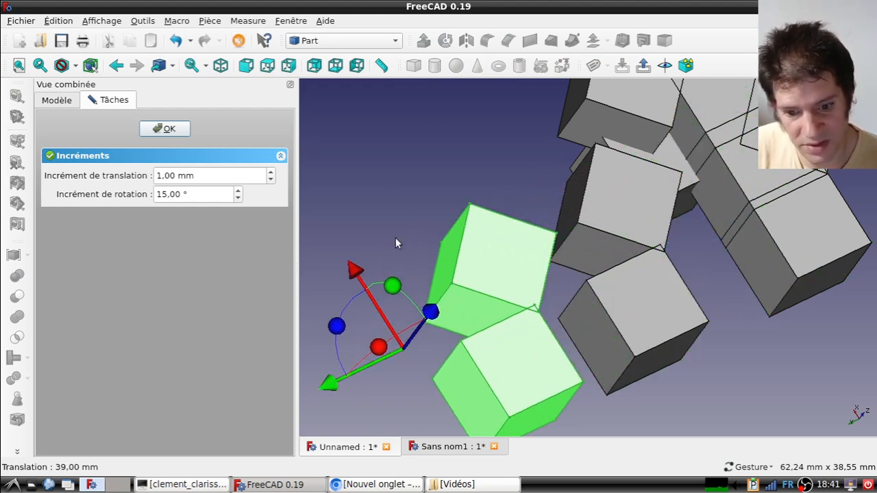
{"action": "left_click", "coordinate": [165, 128]}
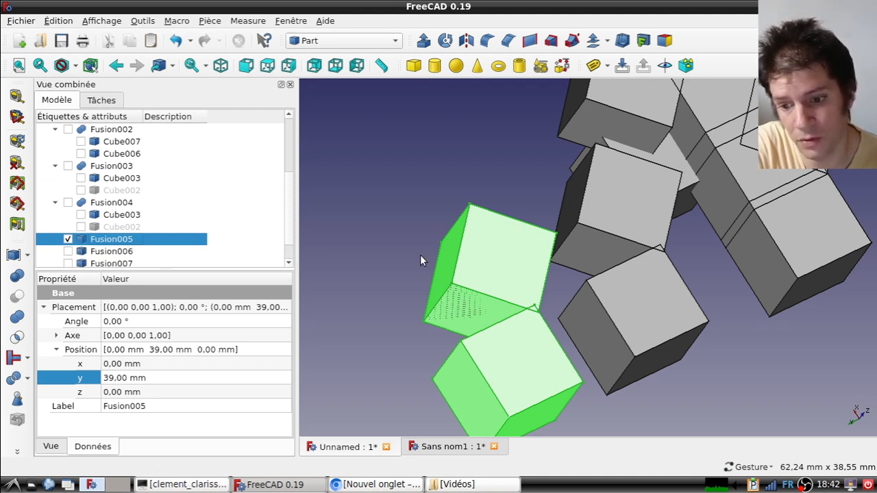
Transform the simple copy Fusion010 along its x axis to x 17 mm
{"action": "scroll", "coordinate": [261, 220], "scroll_direction": "down", "scroll_amount": 2}
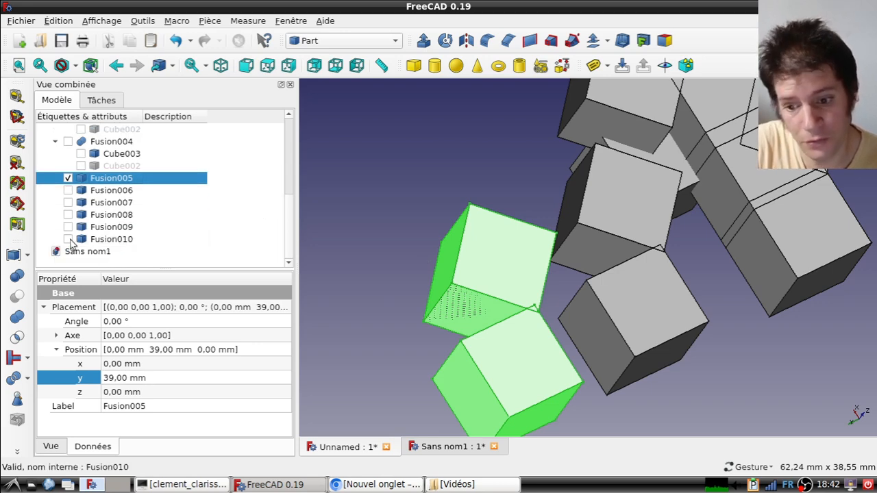
{"action": "double_click", "coordinate": [126, 239]}
{"action": "left_click_drag", "start_coordinate": [365, 276], "coordinate": [305, 131]}
{"action": "left_click", "coordinate": [177, 128]}
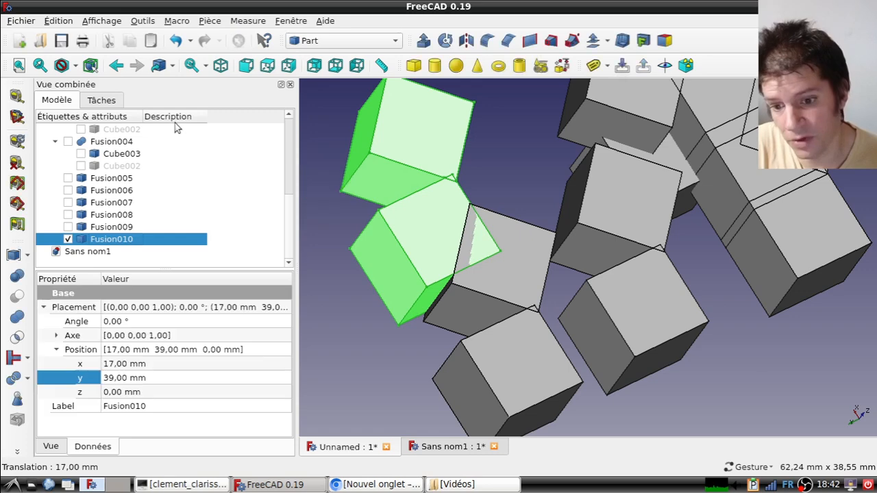
Transform the simple copy Fusion009 along its z axis to z 30 mm
{"action": "double_click", "coordinate": [131, 227]}
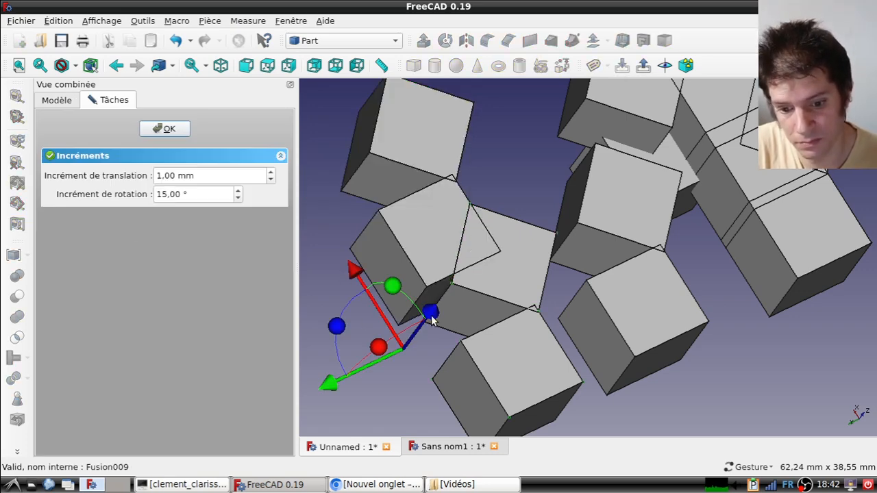
{"action": "left_click_drag", "start_coordinate": [431, 314], "coordinate": [517, 196]}
{"action": "left_click", "coordinate": [156, 130]}
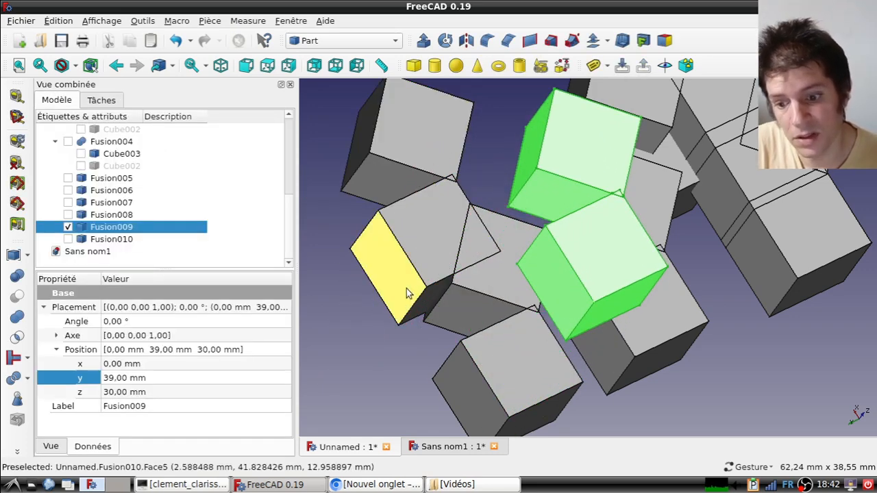
{"action": "scroll", "coordinate": [404, 293], "scroll_direction": "down", "scroll_amount": 2}
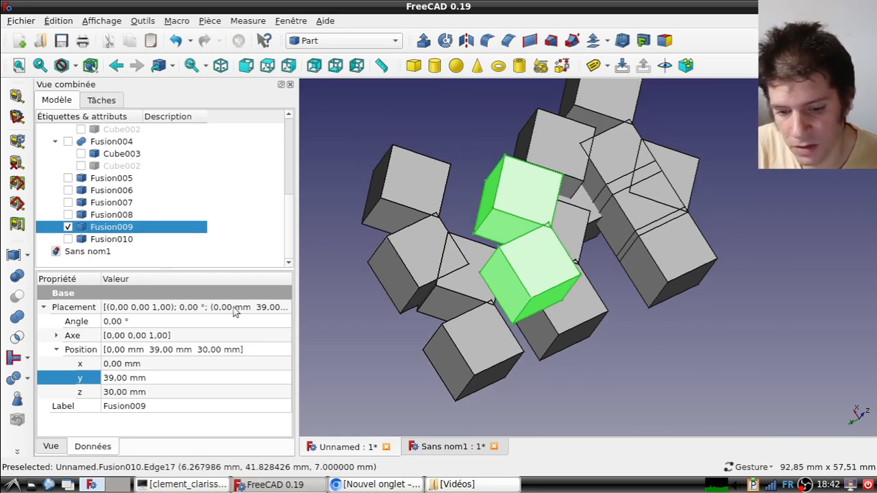
Copy Fusion010 from the Unnamed document into the Sans nom1 document
{"action": "left_click", "coordinate": [439, 446]}
{"action": "left_click", "coordinate": [361, 450]}
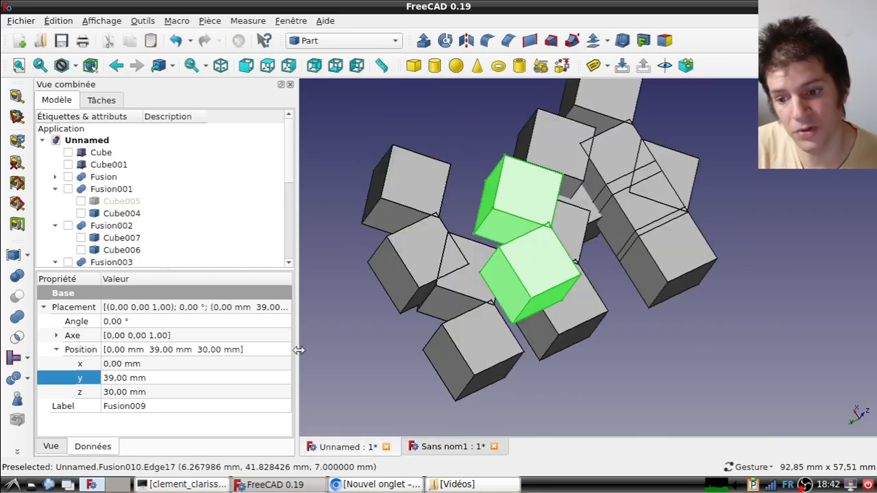
{"action": "scroll", "coordinate": [158, 240], "scroll_direction": "down", "scroll_amount": 3}
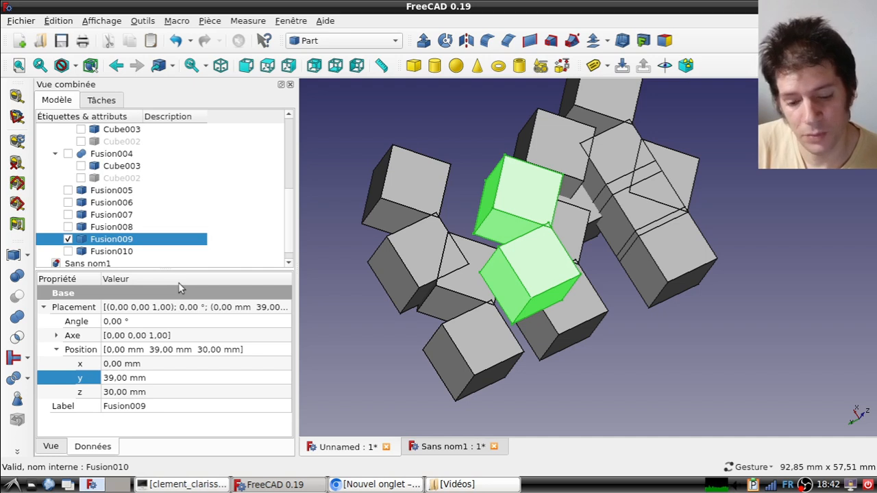
{"action": "left_click", "coordinate": [113, 252]}
{"action": "left_click_drag", "start_coordinate": [117, 254], "coordinate": [96, 255]}
{"action": "left_click", "coordinate": [463, 454]}
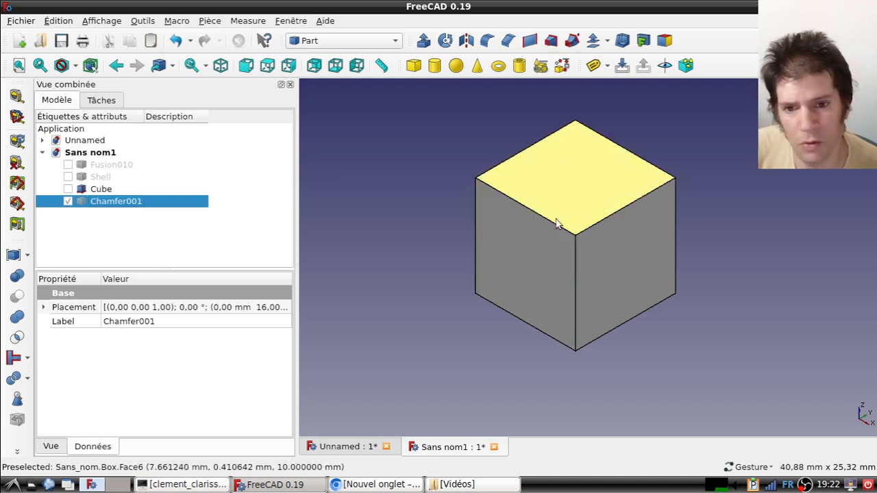
Chamfer all edges of Cube in Sans nom1 with a constant length of 1 mm
{"action": "left_click", "coordinate": [108, 190]}
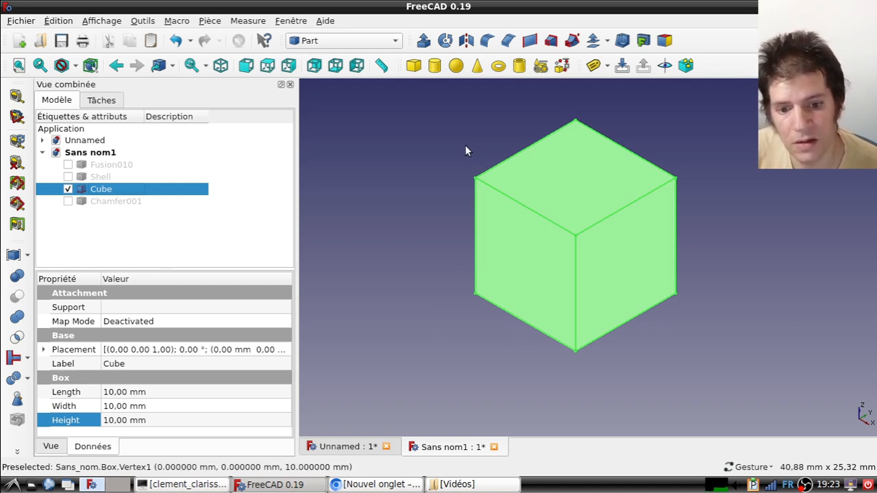
{"action": "left_click", "coordinate": [504, 44]}
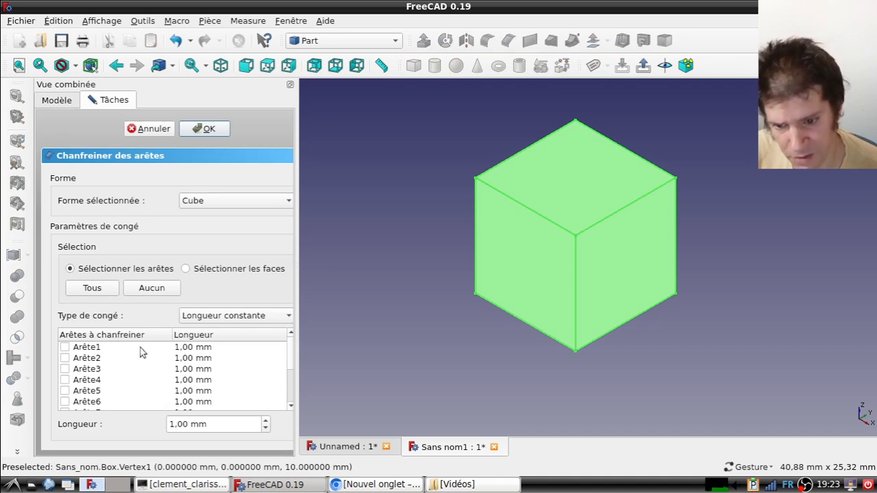
{"action": "left_click", "coordinate": [87, 287]}
{"action": "left_click", "coordinate": [206, 129]}
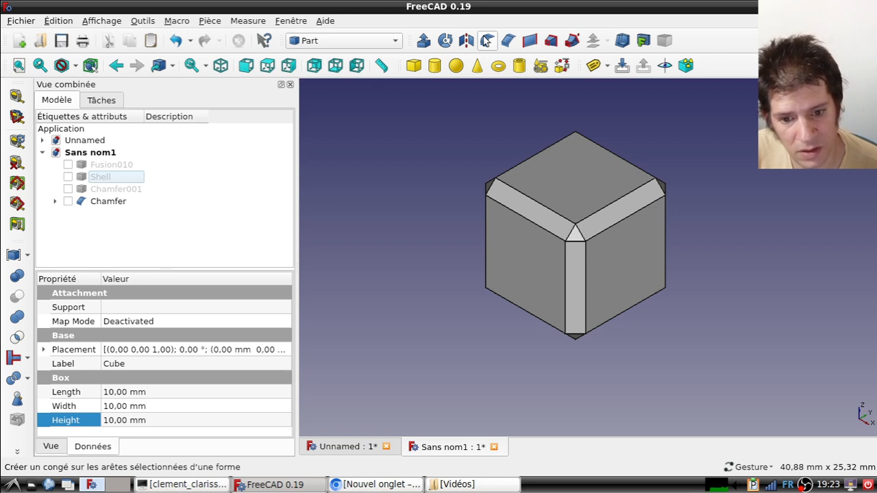
Create a simple copy of the Chamfer object
{"action": "left_click", "coordinate": [118, 200]}
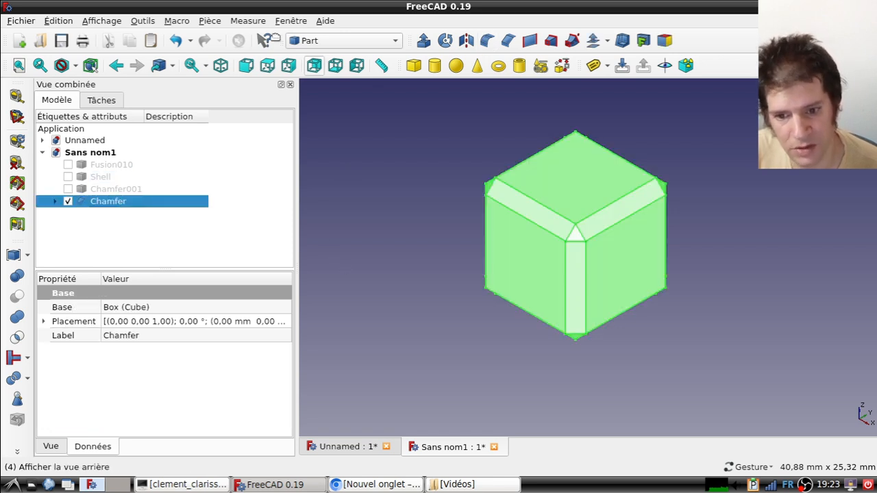
{"action": "left_click", "coordinate": [210, 21]}
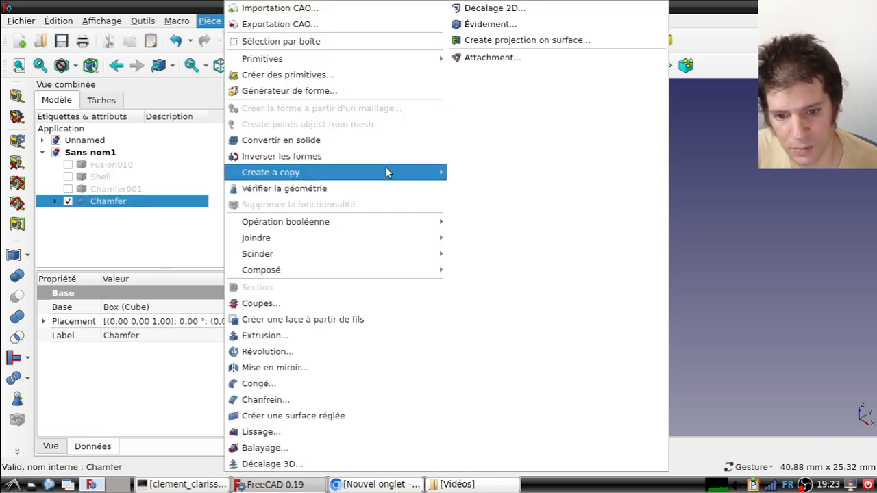
{"action": "mouse_move", "coordinate": [386, 172]}
{"action": "left_click", "coordinate": [510, 172]}
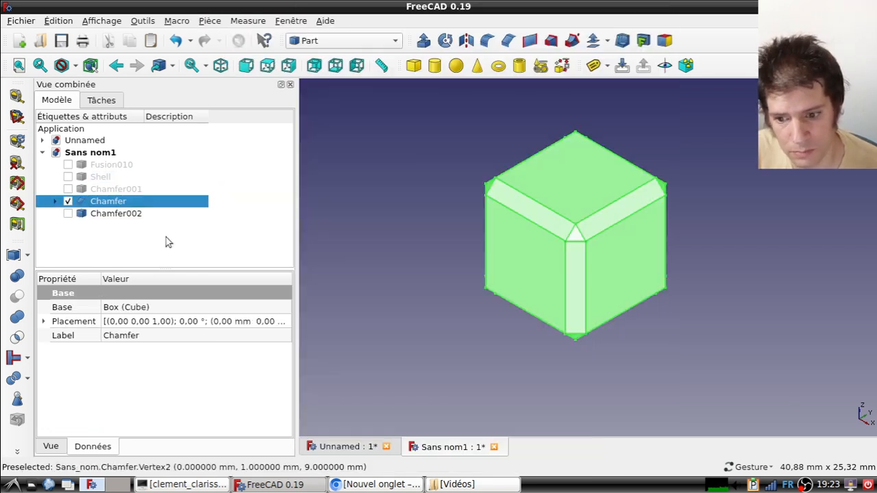
Transform the chamfered copy Chamfer002 by -14 mm along its x axis to separate it from the original
{"action": "double_click", "coordinate": [113, 214]}
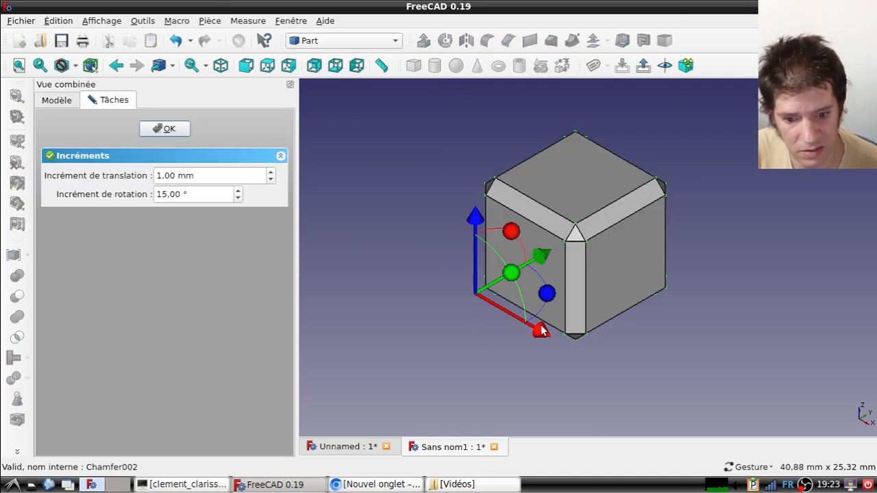
{"action": "left_click_drag", "start_coordinate": [541, 330], "coordinate": [404, 248]}
{"action": "left_click", "coordinate": [168, 130]}
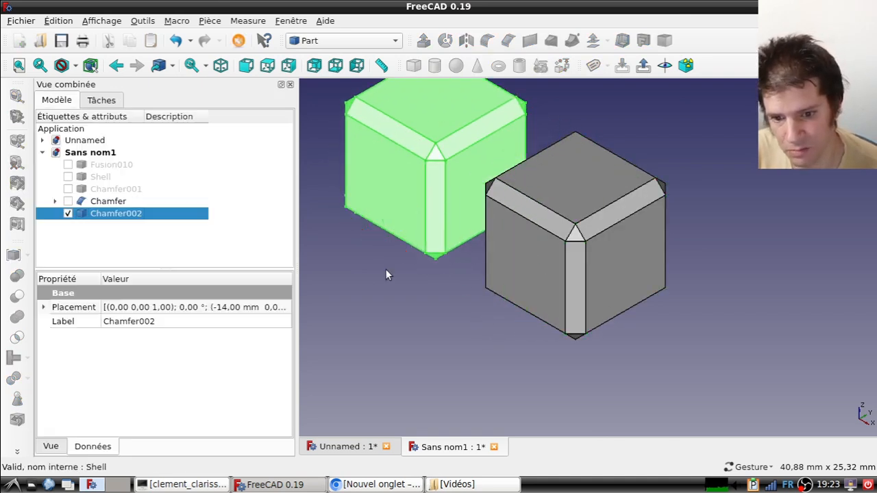
{"action": "right_click_drag", "start_coordinate": [421, 296], "coordinate": [489, 367]}
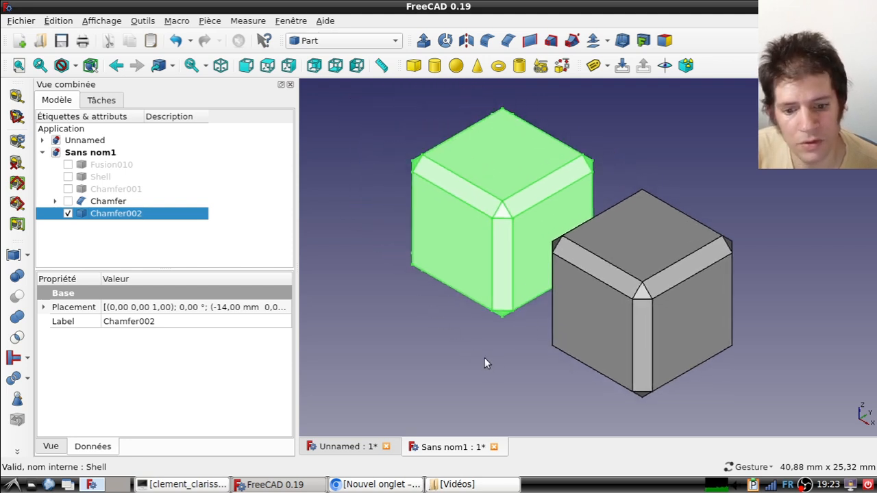
Assign a random colour to Chamfer002 and clear the selection
{"action": "right_click", "coordinate": [117, 215]}
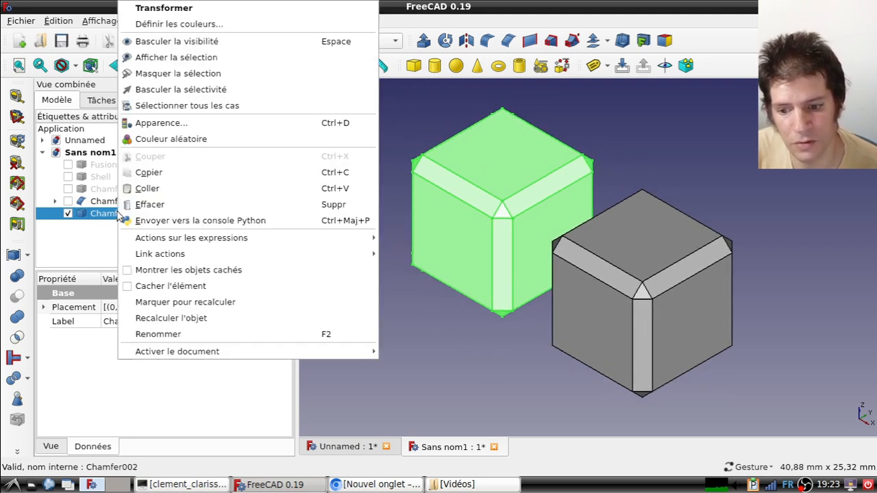
{"action": "left_click", "coordinate": [180, 139]}
{"action": "left_click", "coordinate": [383, 288]}
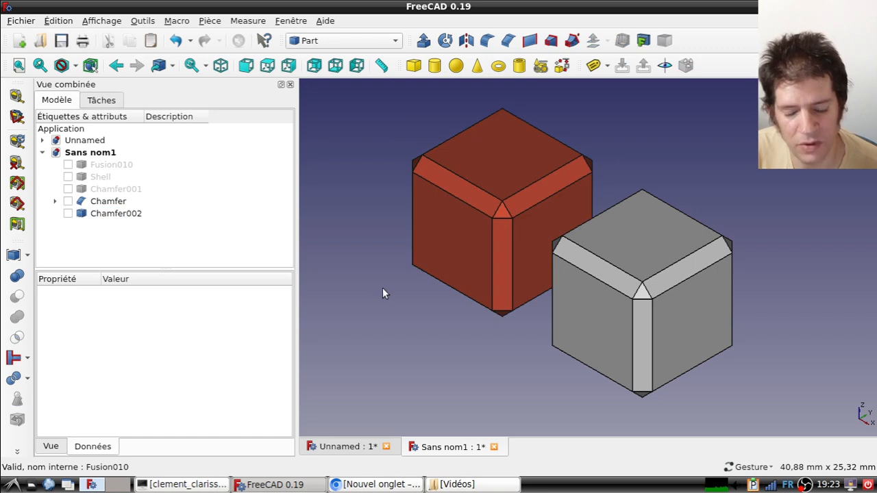
{"action": "scroll", "coordinate": [387, 314], "scroll_direction": "down", "scroll_amount": 1}
{"action": "left_click_drag", "start_coordinate": [386, 318], "coordinate": [469, 328]}
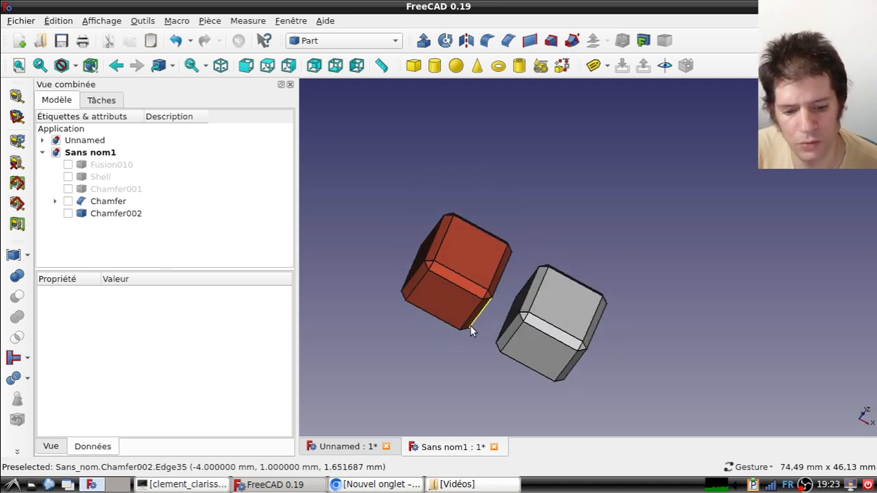
{"action": "key", "text": "0"}
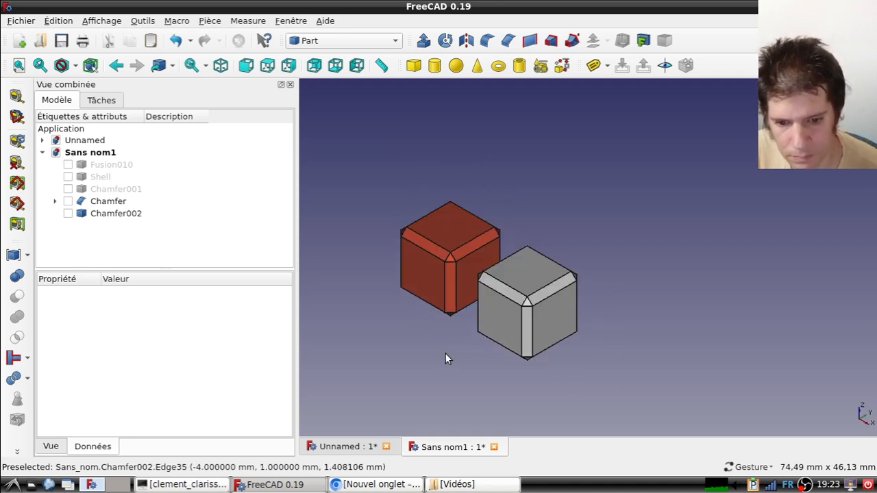
{"action": "right_click_drag", "start_coordinate": [370, 308], "coordinate": [476, 338]}
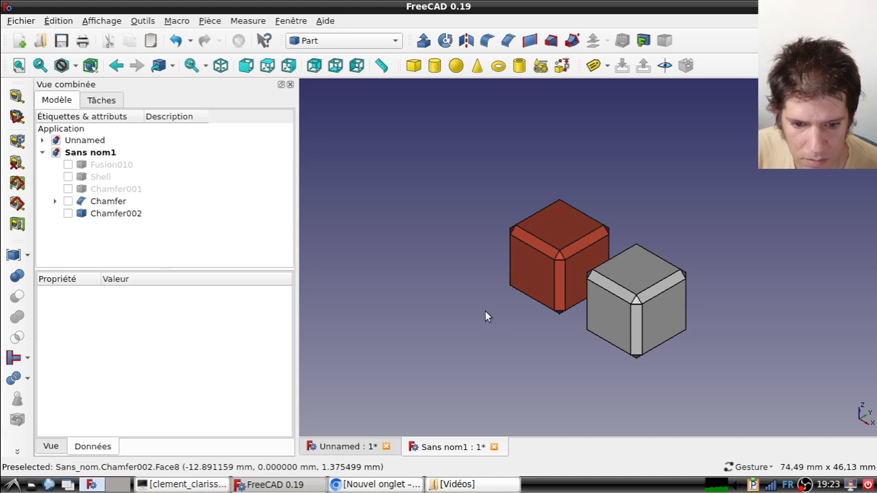
{"action": "scroll", "coordinate": [563, 318], "scroll_direction": "up", "scroll_amount": 2}
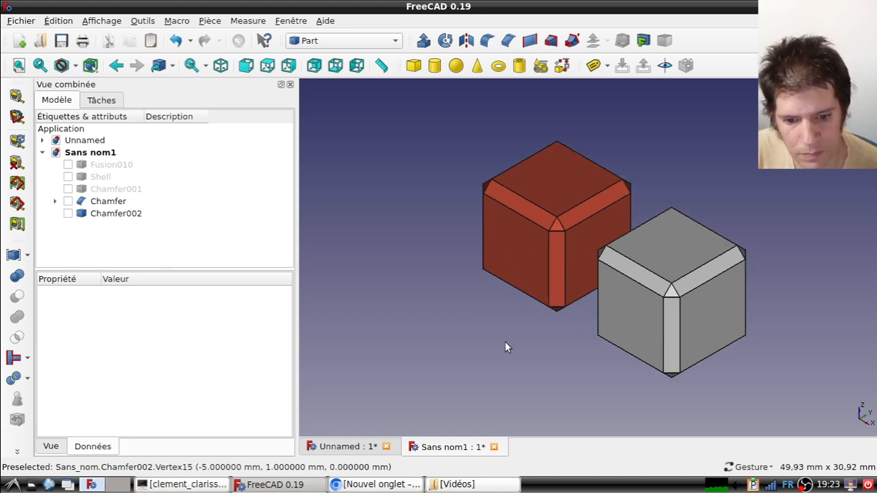
{"action": "right_click_drag", "start_coordinate": [505, 345], "coordinate": [459, 348]}
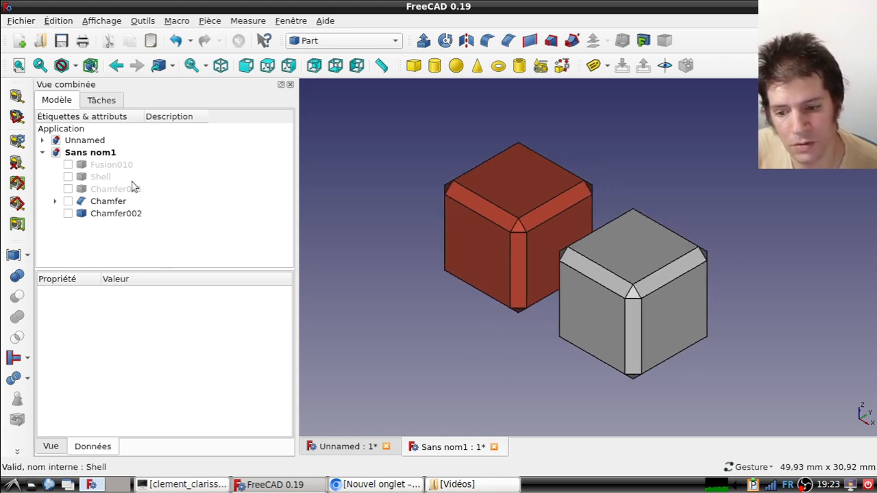
Fillet all edges of Chamfer002 with a constant radius of 1 mm
{"action": "left_click", "coordinate": [121, 215]}
{"action": "left_click", "coordinate": [486, 43]}
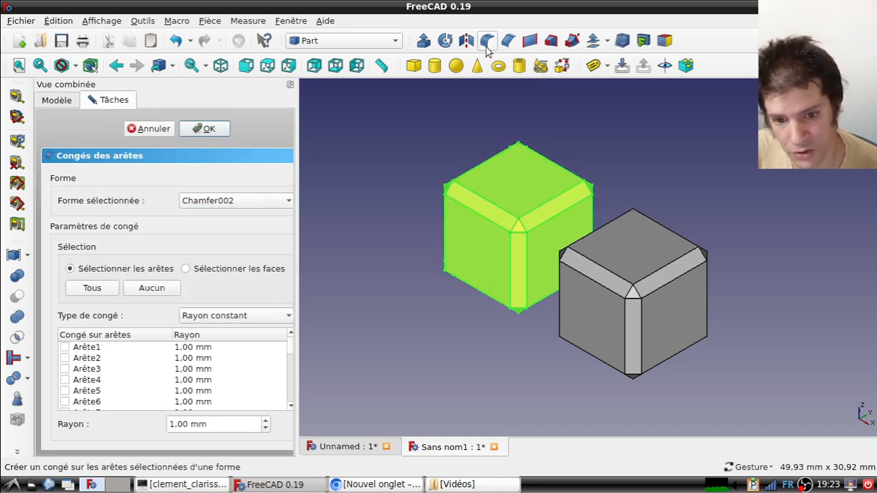
{"action": "left_click", "coordinate": [95, 294]}
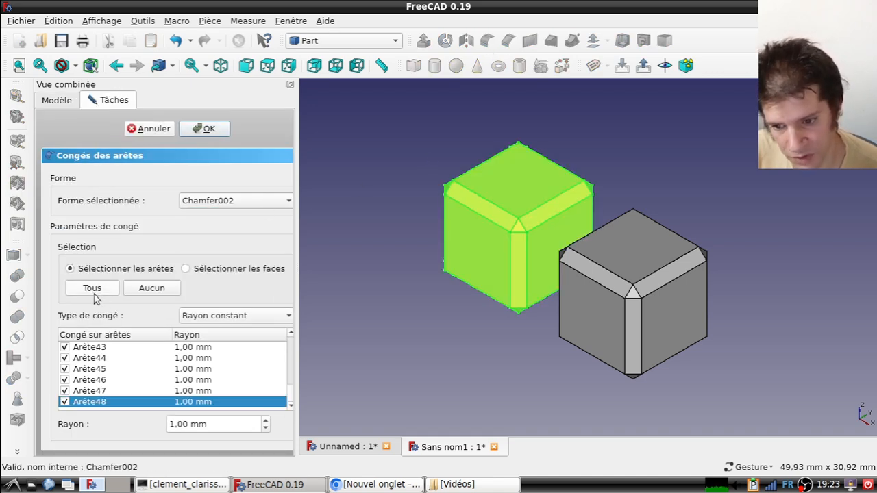
{"action": "left_click", "coordinate": [208, 130]}
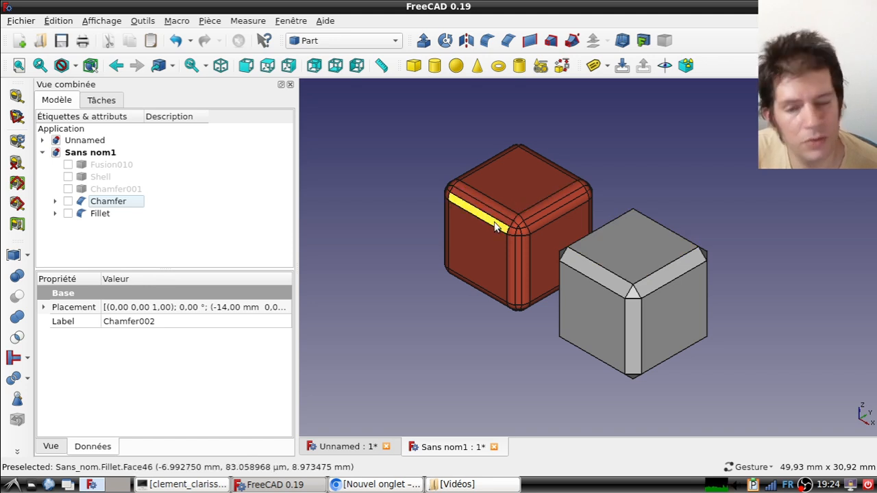
Delete the fillet made from Chamfer002
{"action": "left_click", "coordinate": [98, 217]}
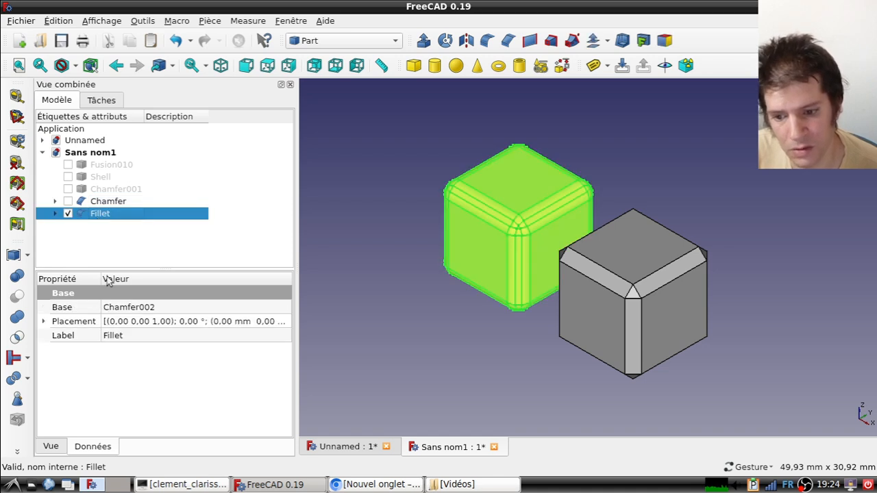
{"action": "key", "text": "Delete"}
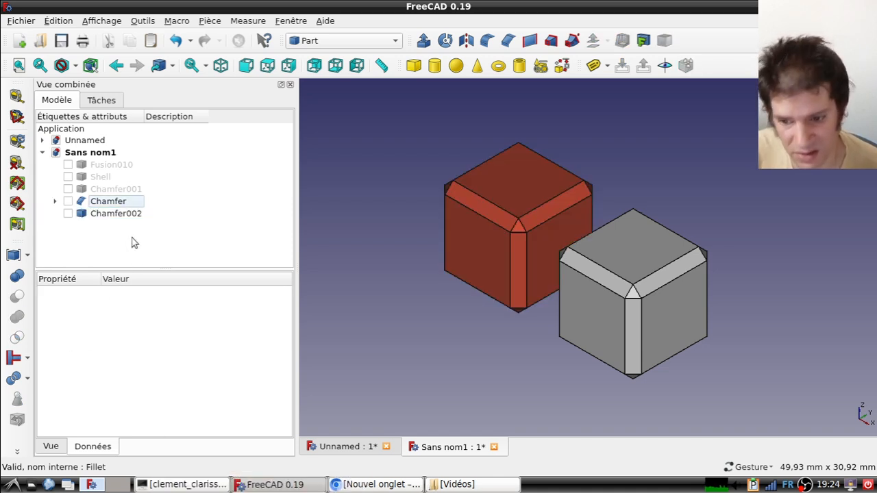
Fillet all edges of the chamfered copy Chamfer002 with a constant radius of 1 mm
{"action": "left_click", "coordinate": [121, 214]}
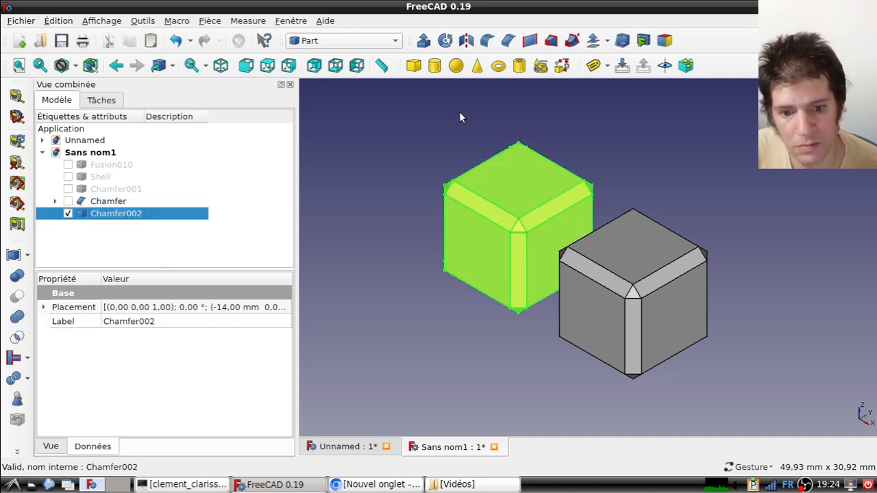
{"action": "left_click", "coordinate": [488, 43]}
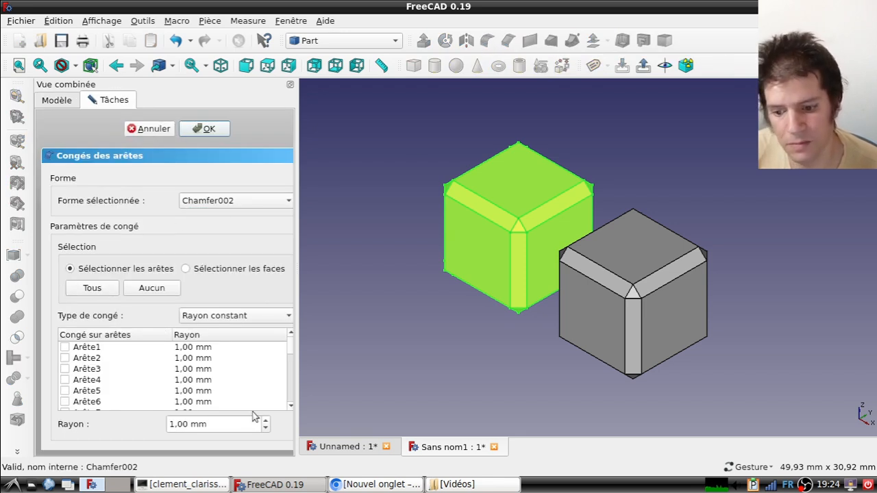
{"action": "left_click", "coordinate": [97, 290]}
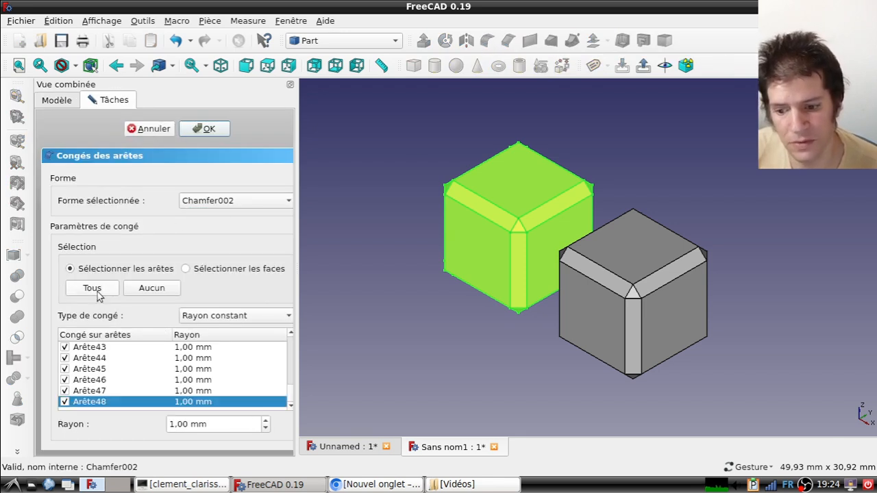
{"action": "left_click", "coordinate": [200, 129]}
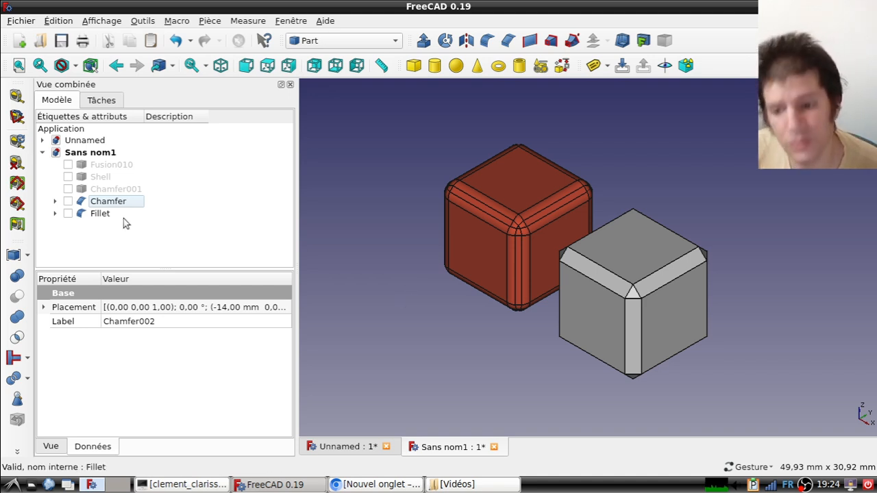
Fillet all edges of the original Chamfer object with a constant radius of 0.5 mm
{"action": "left_click", "coordinate": [122, 202]}
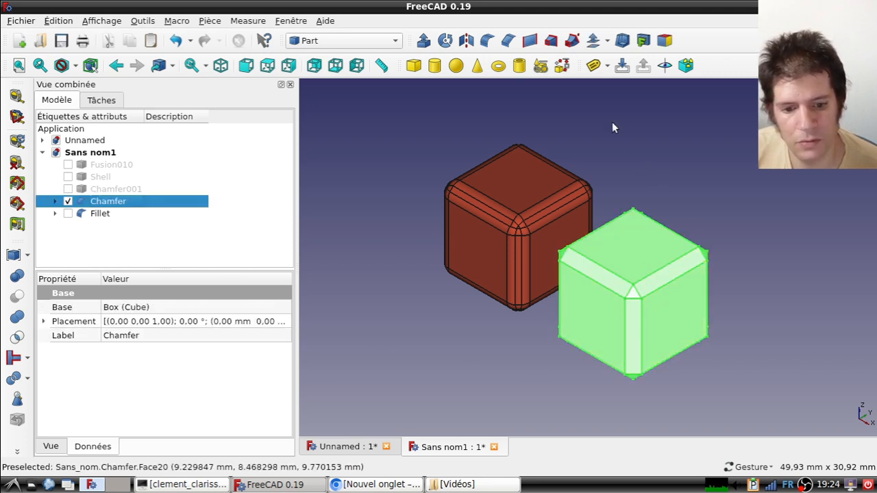
{"action": "left_click", "coordinate": [488, 40]}
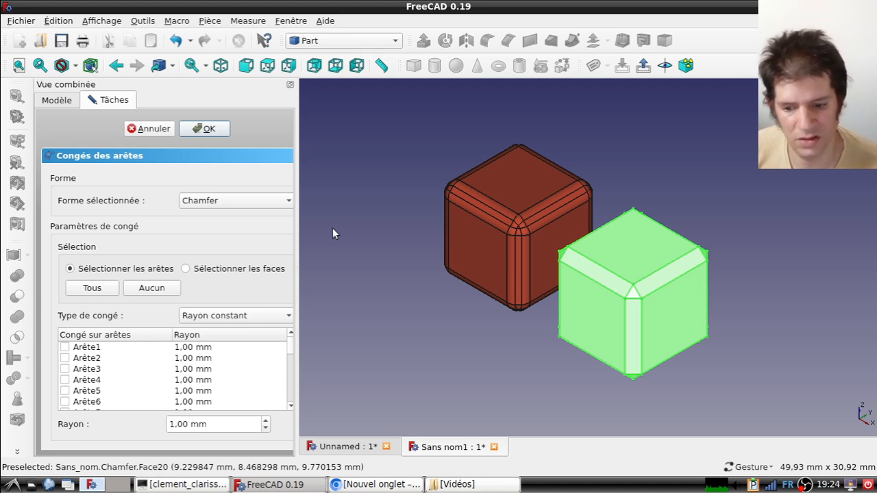
{"action": "left_click", "coordinate": [93, 288]}
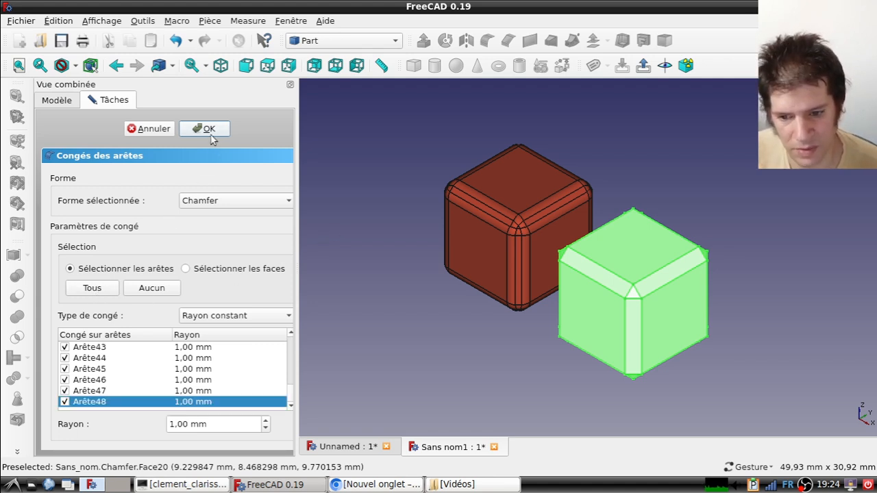
{"action": "left_click", "coordinate": [228, 426]}
{"action": "scroll", "coordinate": [228, 427], "scroll_direction": "down", "scroll_amount": 4}
{"action": "scroll", "coordinate": [228, 427], "scroll_direction": "up", "scroll_amount": 1}
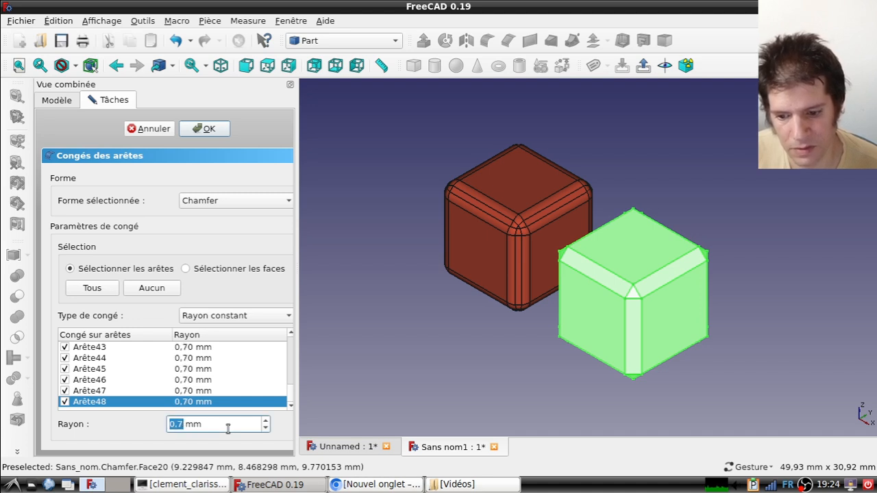
{"action": "scroll", "coordinate": [228, 427], "scroll_direction": "down", "scroll_amount": 2}
{"action": "scroll", "coordinate": [228, 427], "scroll_direction": "down", "scroll_amount": 1}
{"action": "scroll", "coordinate": [228, 427], "scroll_direction": "up", "scroll_amount": 1}
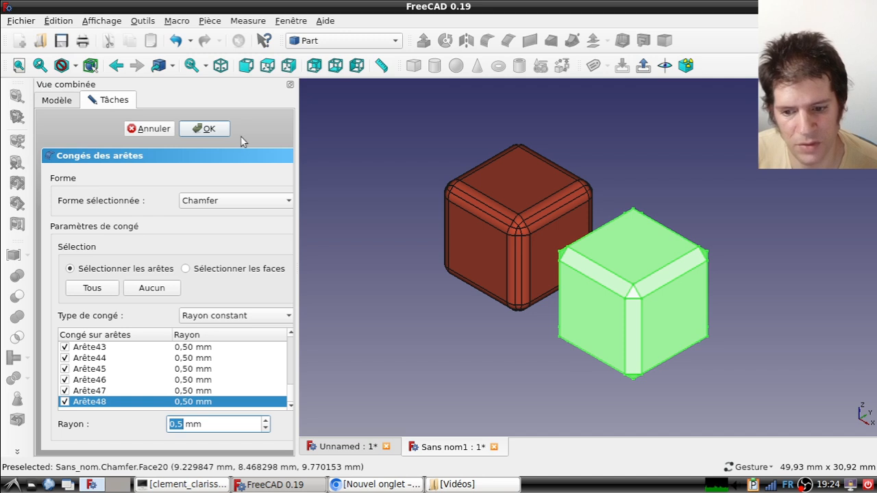
{"action": "left_click", "coordinate": [204, 129]}
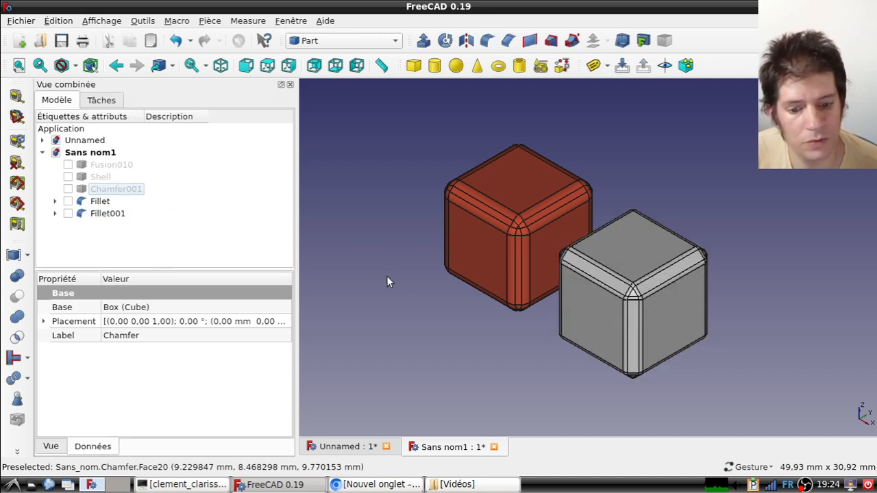
Expand the histories of both fillets in the model tree and compare the two rounded cubes up close
{"action": "left_click", "coordinate": [55, 213]}
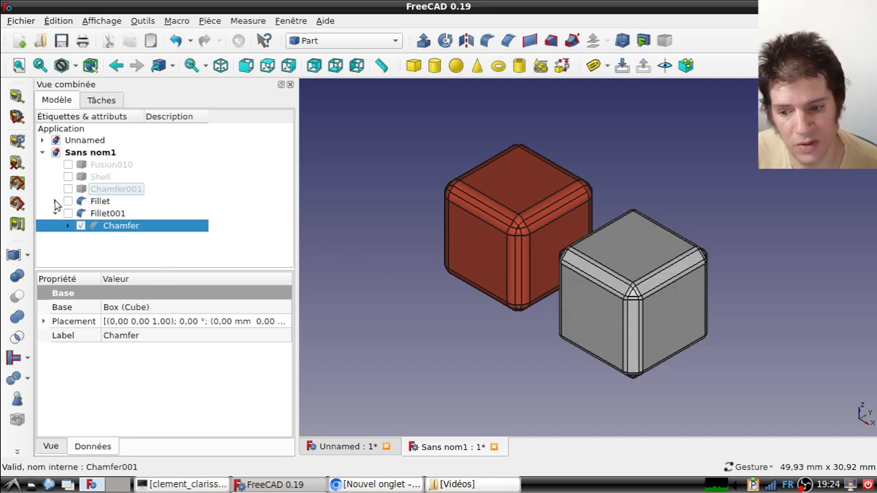
{"action": "left_click", "coordinate": [55, 200]}
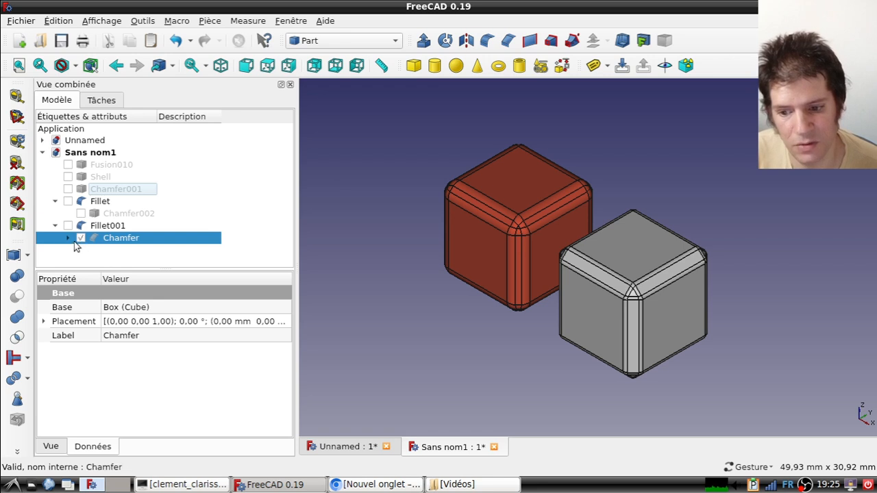
{"action": "left_click", "coordinate": [69, 239]}
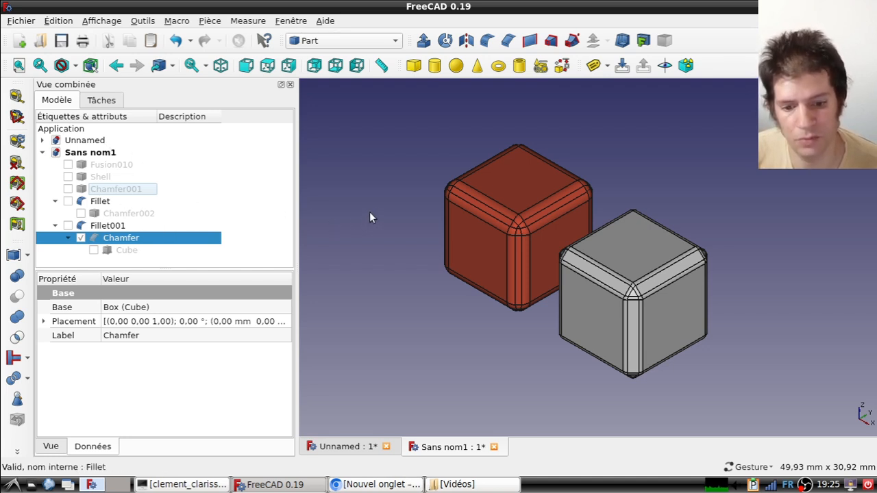
{"action": "scroll", "coordinate": [502, 257], "scroll_direction": "up", "scroll_amount": 5}
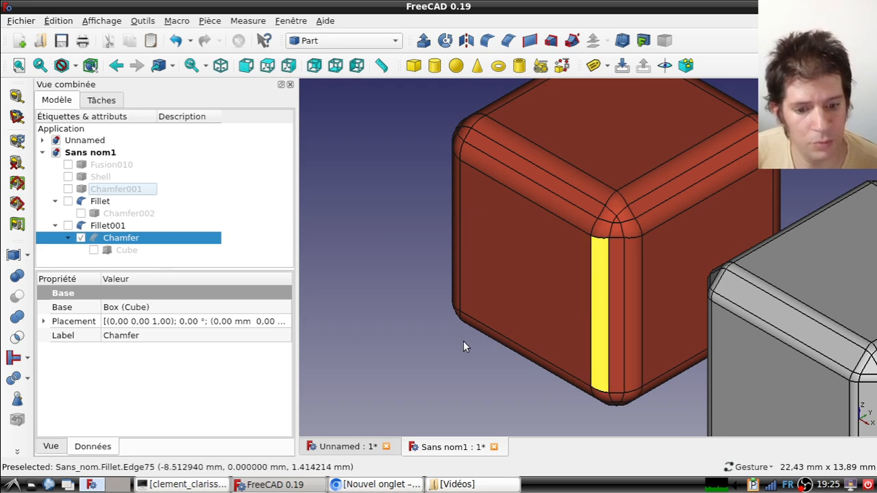
{"action": "right_click_drag", "start_coordinate": [450, 350], "coordinate": [300, 209]}
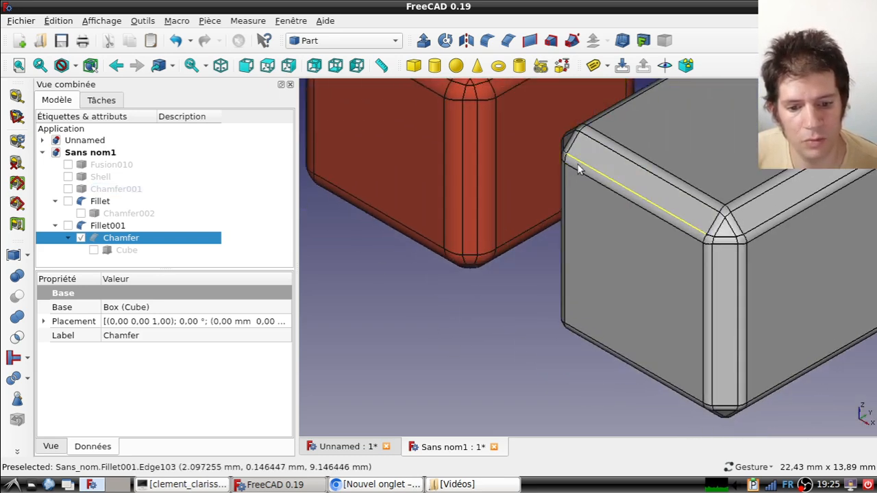
{"action": "scroll", "coordinate": [402, 276], "scroll_direction": "down", "scroll_amount": 2}
{"action": "scroll", "coordinate": [402, 274], "scroll_direction": "down", "scroll_amount": 1}
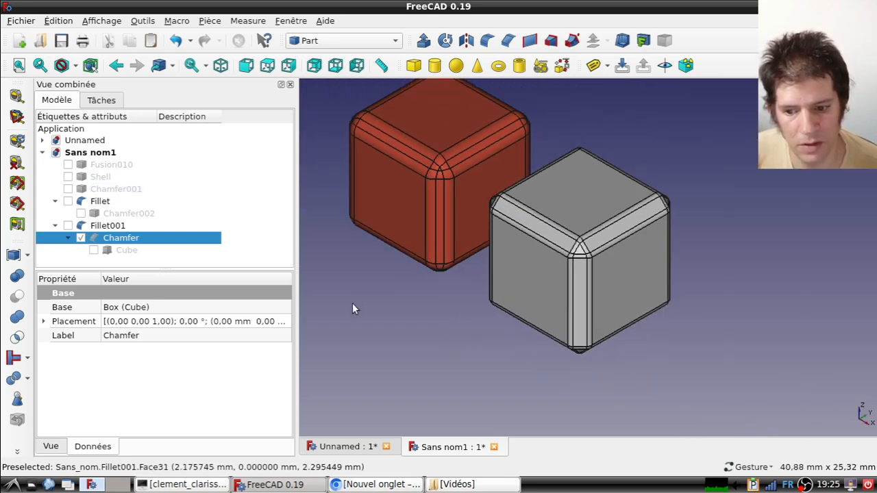
{"action": "right_click_drag", "start_coordinate": [367, 300], "coordinate": [474, 283]}
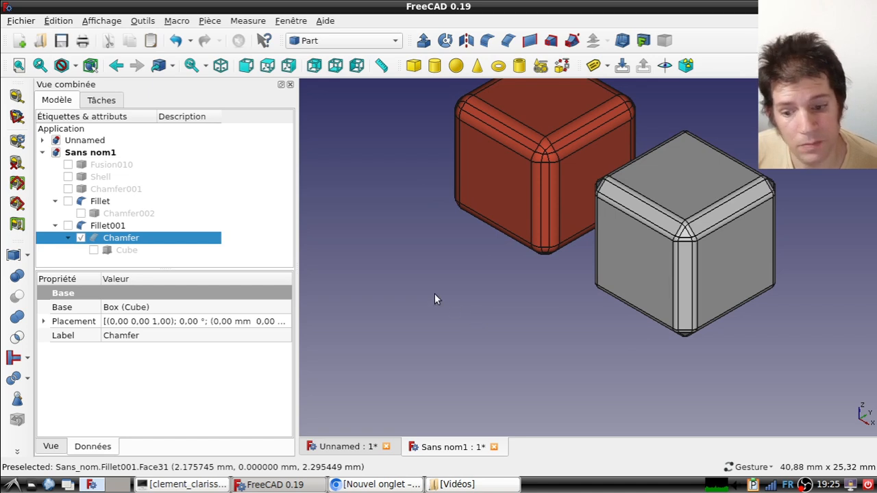
Set the width of the base Cube under Fillet001 to 15 mm
{"action": "left_click", "coordinate": [121, 251]}
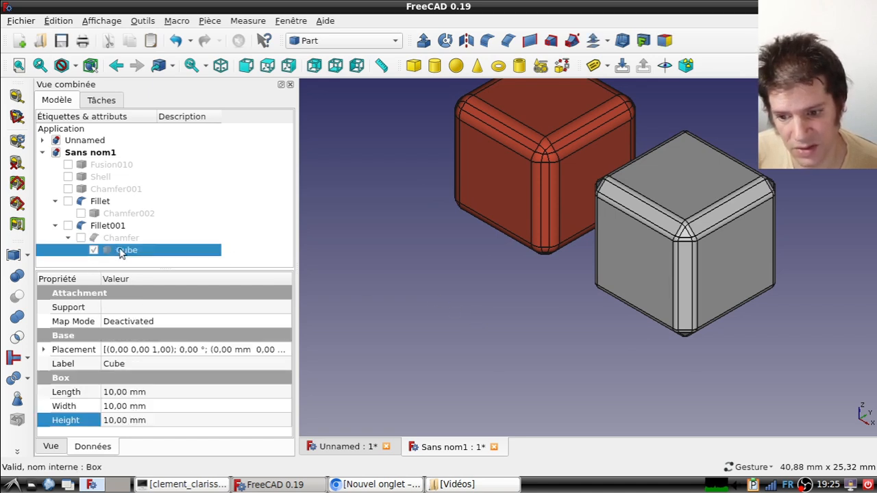
{"action": "left_click", "coordinate": [205, 404]}
{"action": "type", "text": "15"}
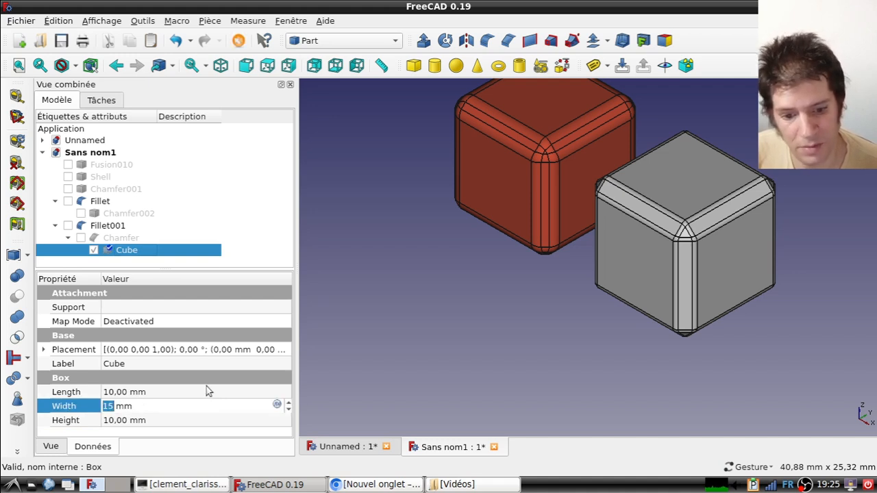
{"action": "left_click", "coordinate": [205, 391]}
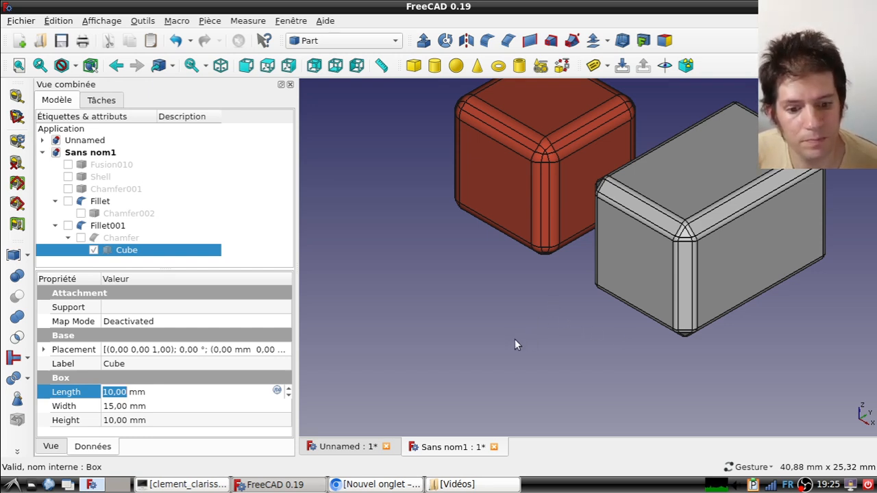
{"action": "right_click_drag", "start_coordinate": [515, 339], "coordinate": [407, 369]}
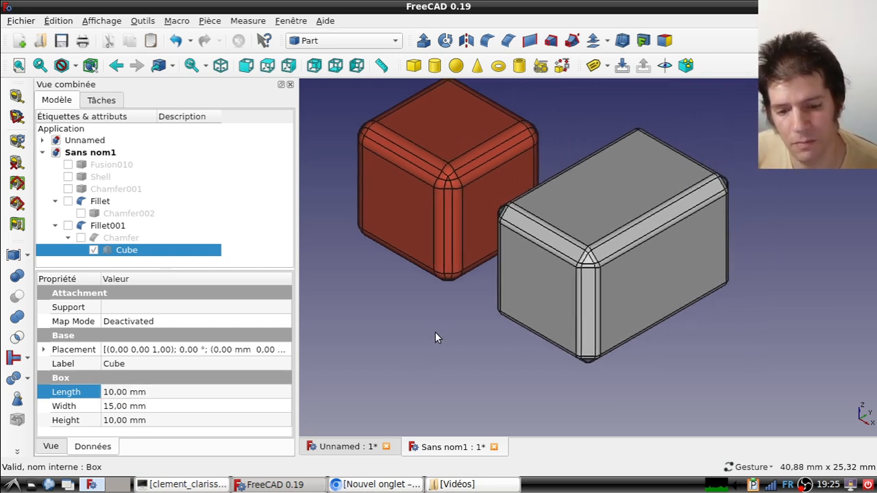
{"action": "right_click_drag", "start_coordinate": [435, 332], "coordinate": [447, 362]}
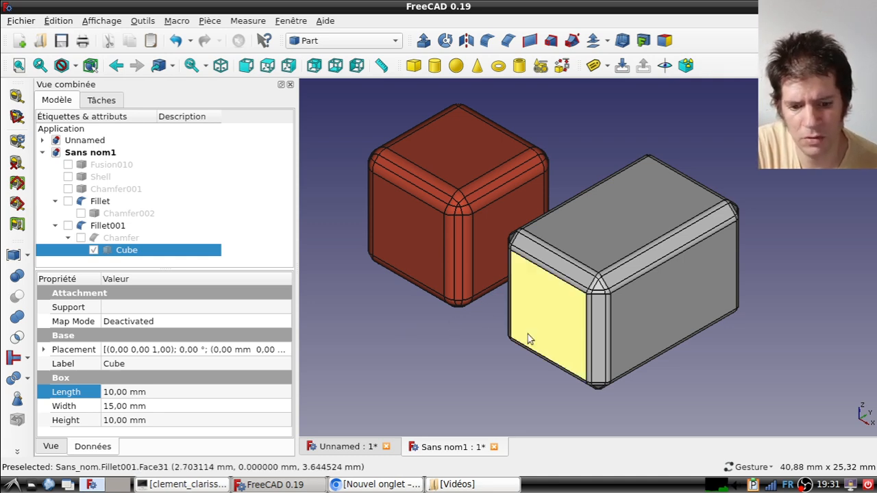
Create a shape element copy of the small triangular corner face on the grey filleted block
{"action": "scroll", "coordinate": [632, 345], "scroll_direction": "up", "scroll_amount": 5}
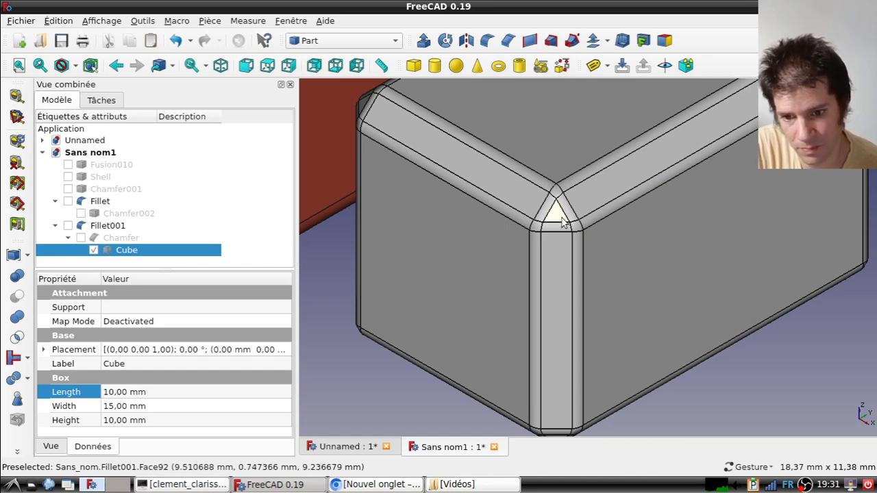
{"action": "left_click", "coordinate": [562, 218]}
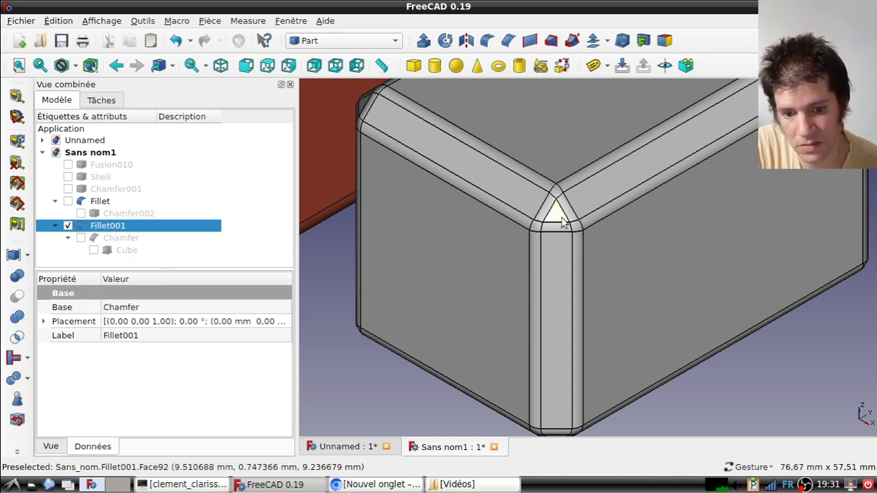
{"action": "left_click", "coordinate": [202, 21]}
{"action": "mouse_move", "coordinate": [377, 172]}
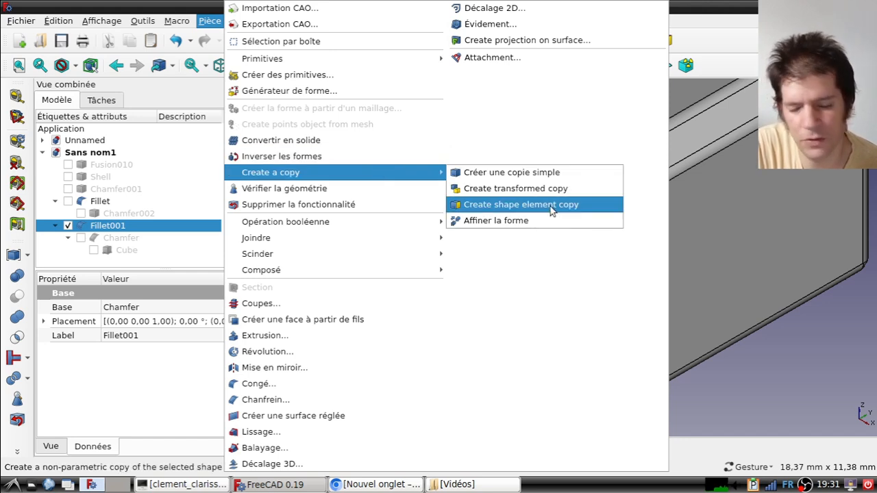
{"action": "left_click", "coordinate": [551, 208]}
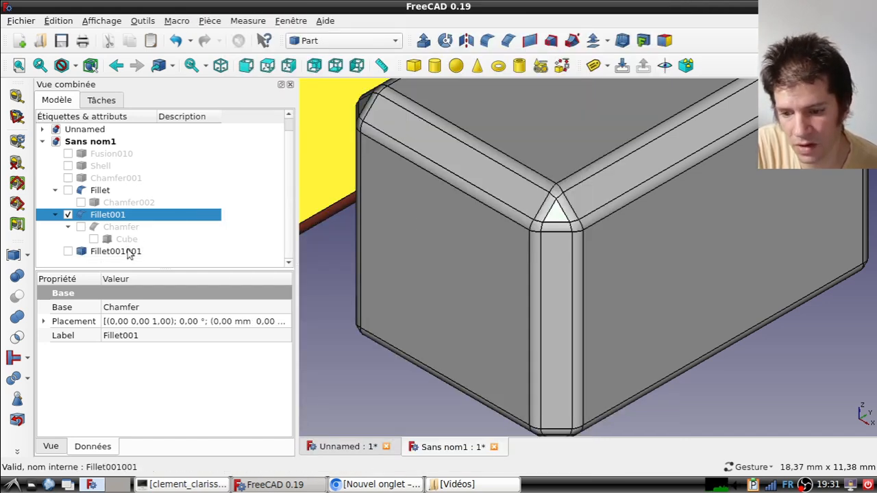
Transform the copied triangular face 5 mm upward along its z axis and inspect it from several angles
{"action": "double_click", "coordinate": [127, 253]}
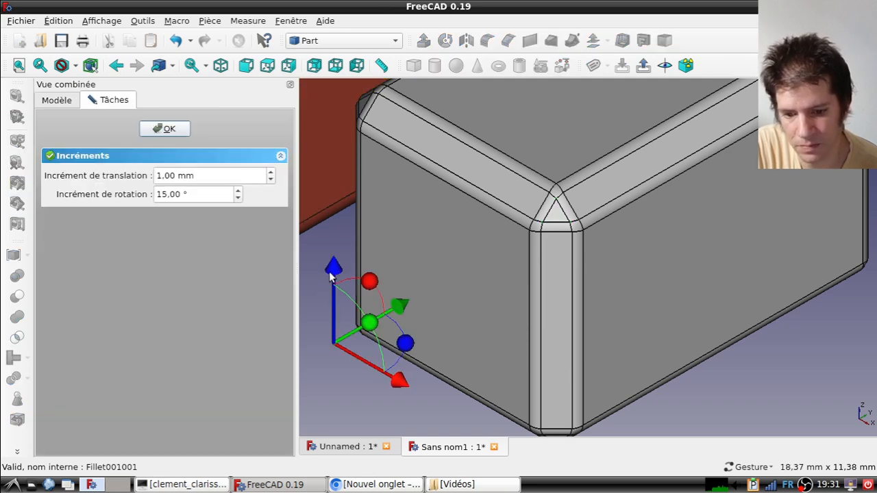
{"action": "left_click_drag", "start_coordinate": [332, 271], "coordinate": [329, 150]}
{"action": "scroll", "coordinate": [371, 324], "scroll_direction": "down", "scroll_amount": 5}
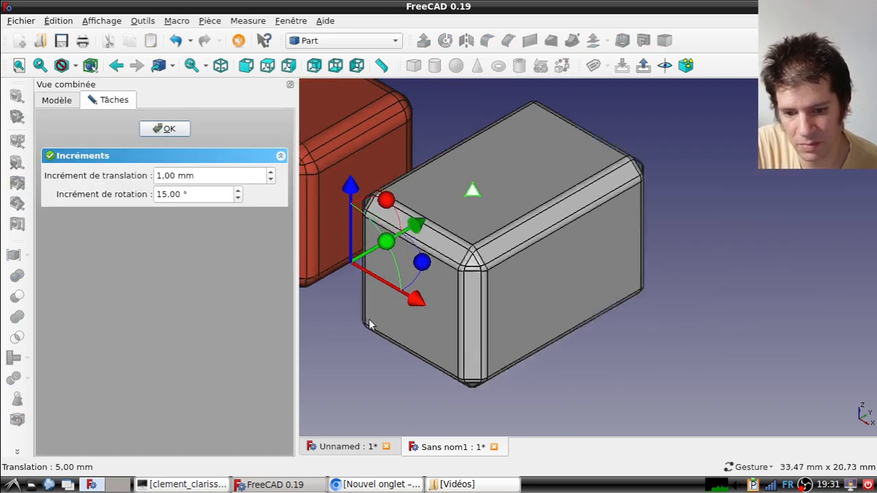
{"action": "left_click_drag", "start_coordinate": [323, 346], "coordinate": [328, 329]}
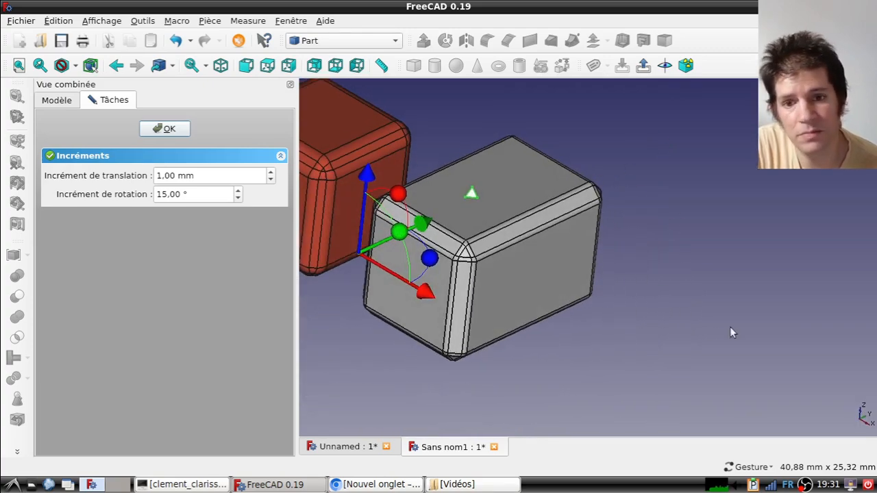
{"action": "left_click_drag", "start_coordinate": [808, 237], "coordinate": [752, 263]}
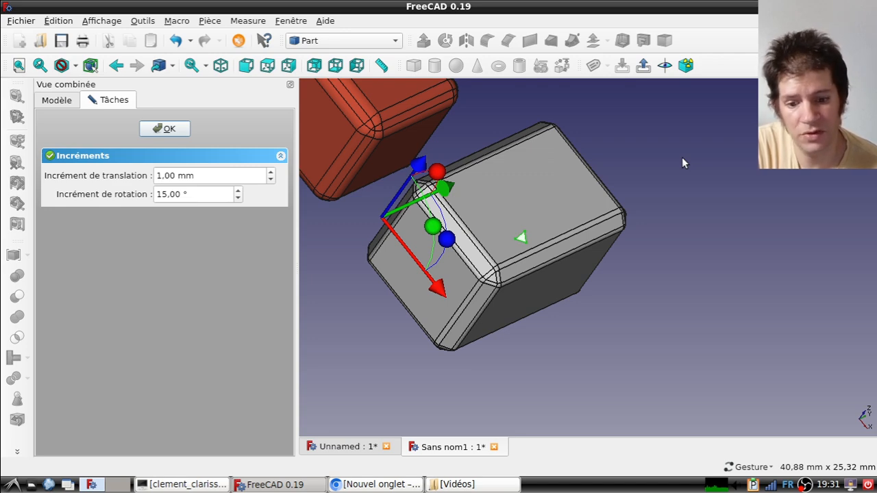
{"action": "scroll", "coordinate": [680, 159], "scroll_direction": "down", "scroll_amount": 3}
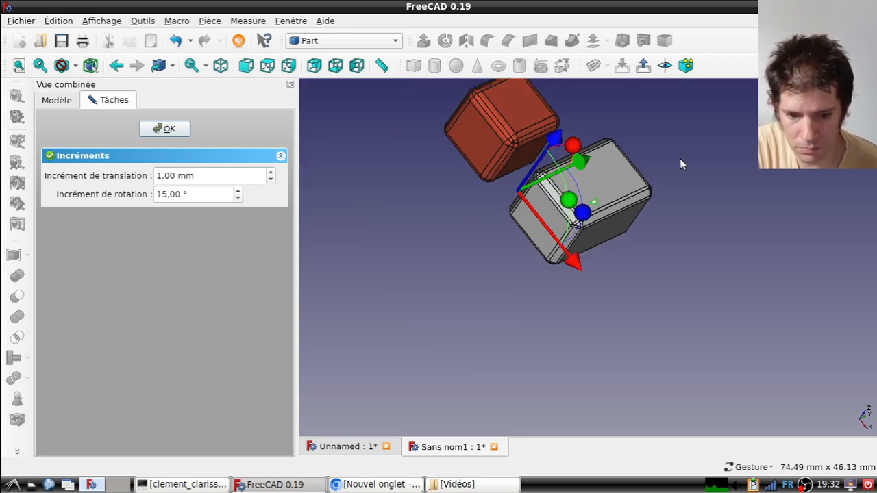
{"action": "left_click_drag", "start_coordinate": [712, 235], "coordinate": [438, 175]}
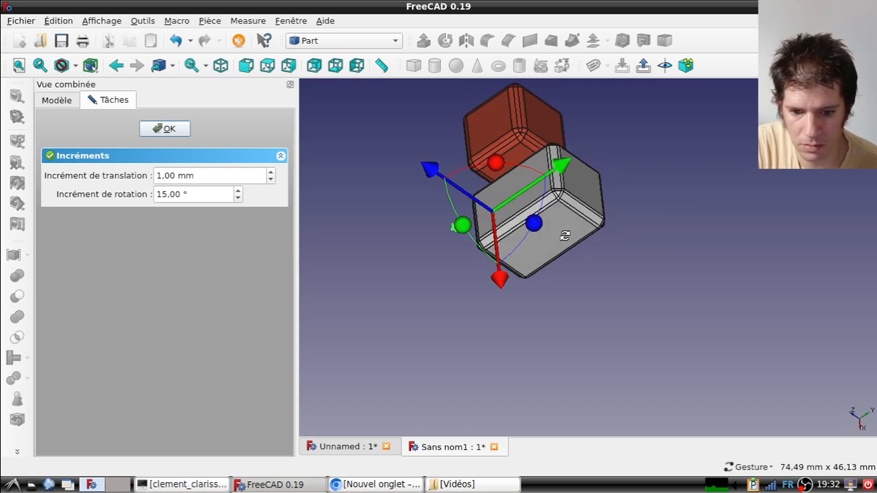
{"action": "scroll", "coordinate": [498, 268], "scroll_direction": "up", "scroll_amount": 4}
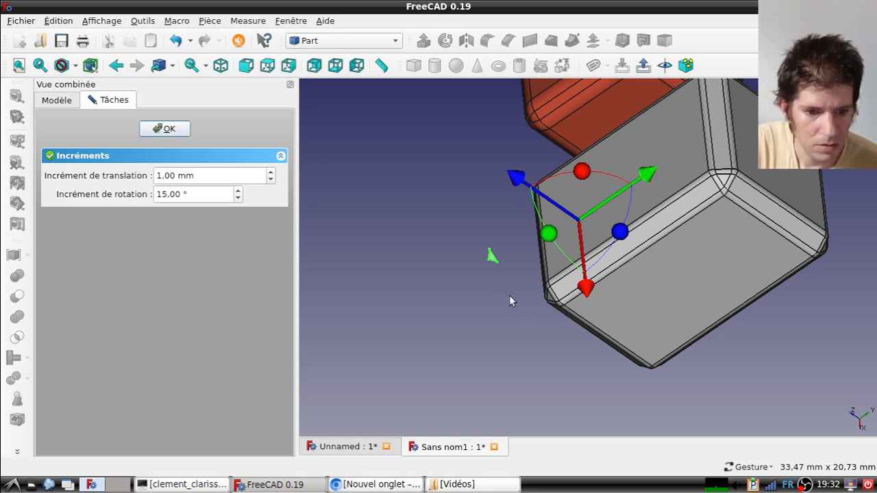
{"action": "scroll", "coordinate": [510, 296], "scroll_direction": "up", "scroll_amount": 4}
{"action": "left_click_drag", "start_coordinate": [497, 327], "coordinate": [505, 311]}
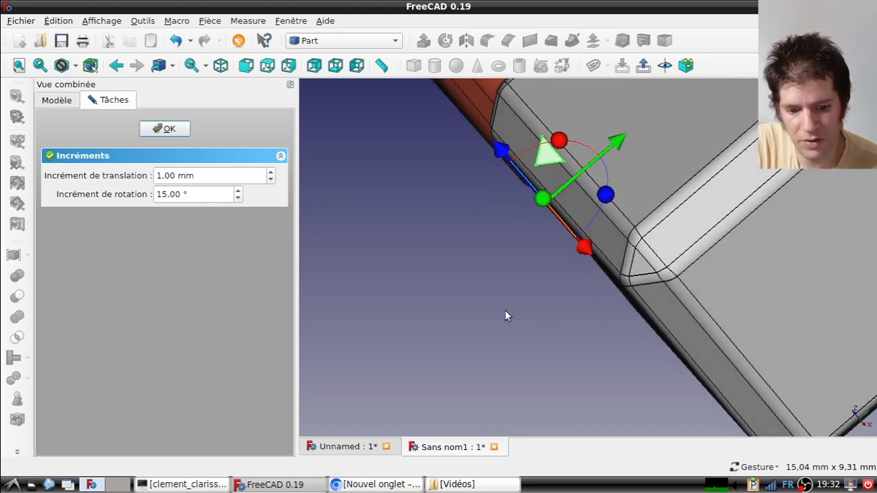
{"action": "left_click", "coordinate": [164, 128]}
{"action": "scroll", "coordinate": [508, 339], "scroll_direction": "up", "scroll_amount": 2}
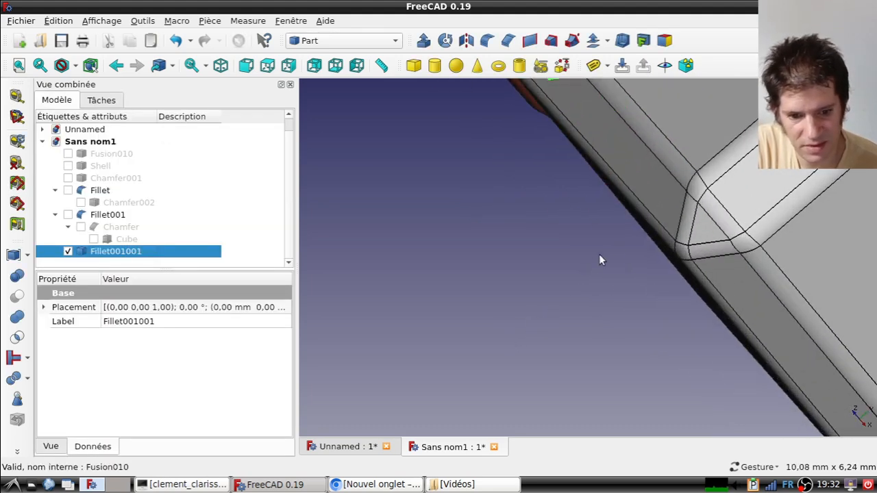
Create a shape element copy of the small rounded corner face on the grey block Fillet001
{"action": "left_click", "coordinate": [695, 188]}
{"action": "left_click", "coordinate": [209, 21]}
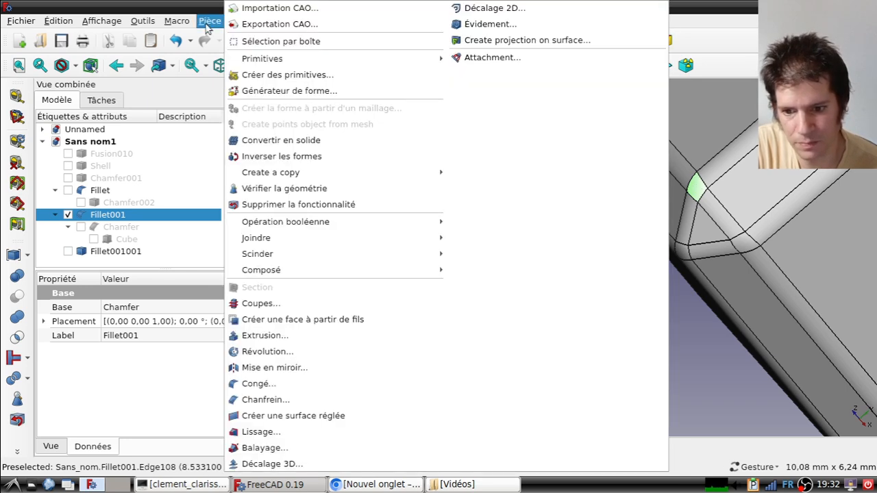
{"action": "mouse_move", "coordinate": [411, 172]}
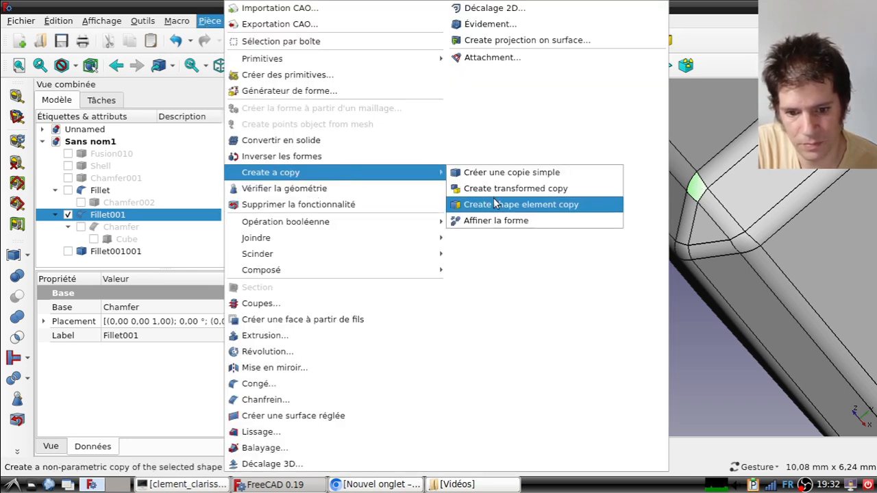
{"action": "left_click", "coordinate": [495, 204]}
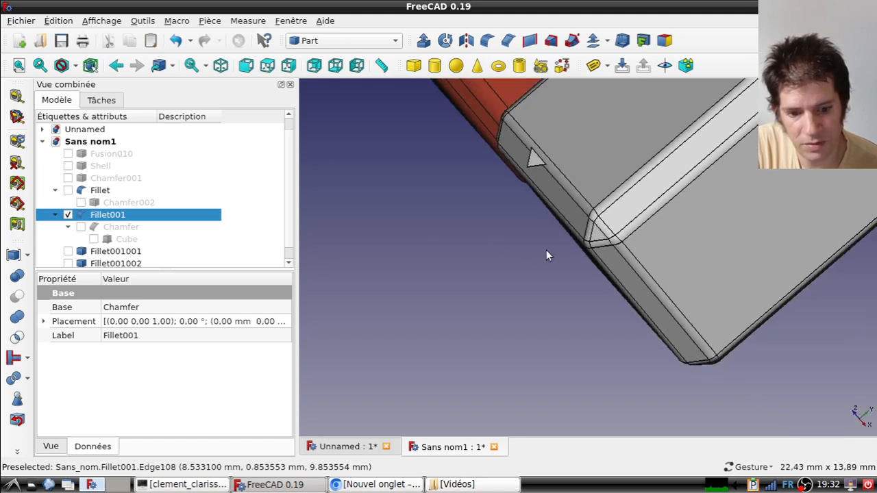
Transform the copied corner face Fillet001002 by -13 mm along its y axis, away from the grey block
{"action": "scroll", "coordinate": [538, 250], "scroll_direction": "down", "scroll_amount": 5}
{"action": "left_click", "coordinate": [157, 263]}
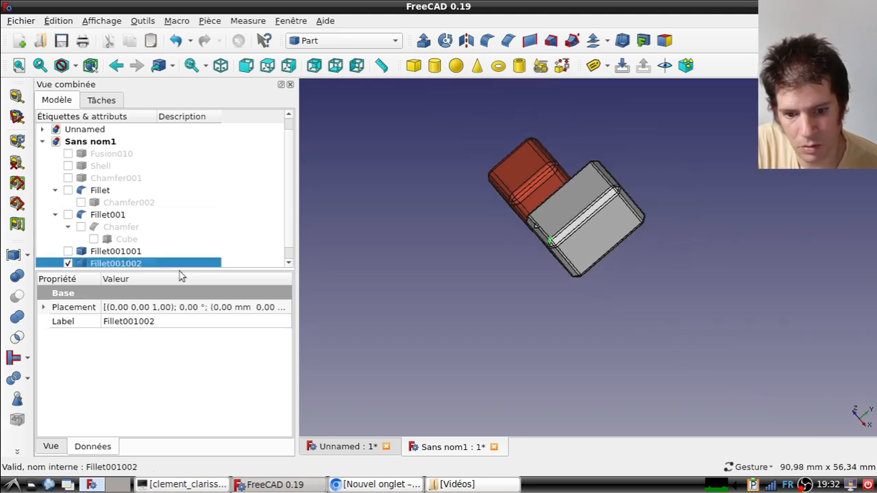
{"action": "double_click", "coordinate": [103, 263]}
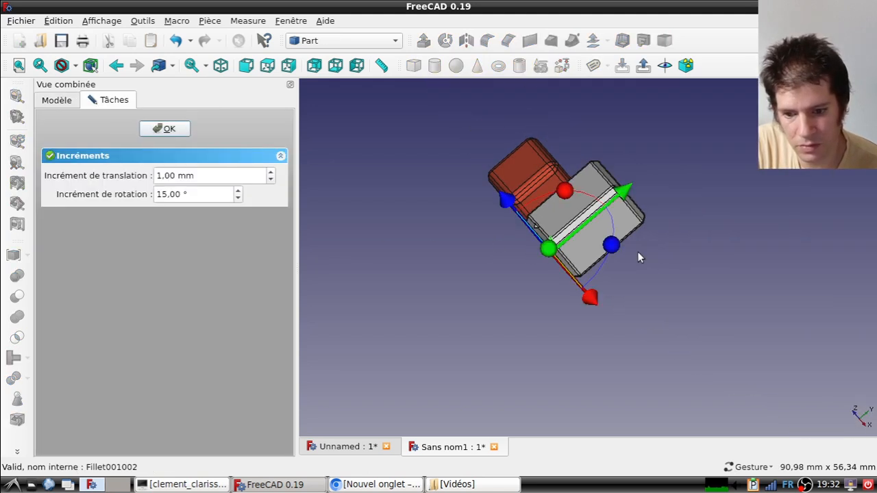
{"action": "left_click_drag", "start_coordinate": [624, 189], "coordinate": [536, 241]}
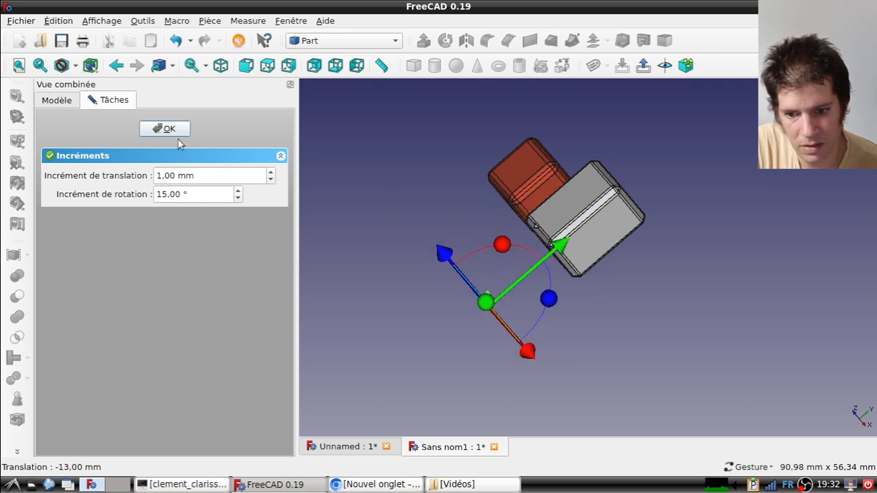
{"action": "left_click", "coordinate": [178, 136]}
{"action": "scroll", "coordinate": [471, 246], "scroll_direction": "up", "scroll_amount": 3}
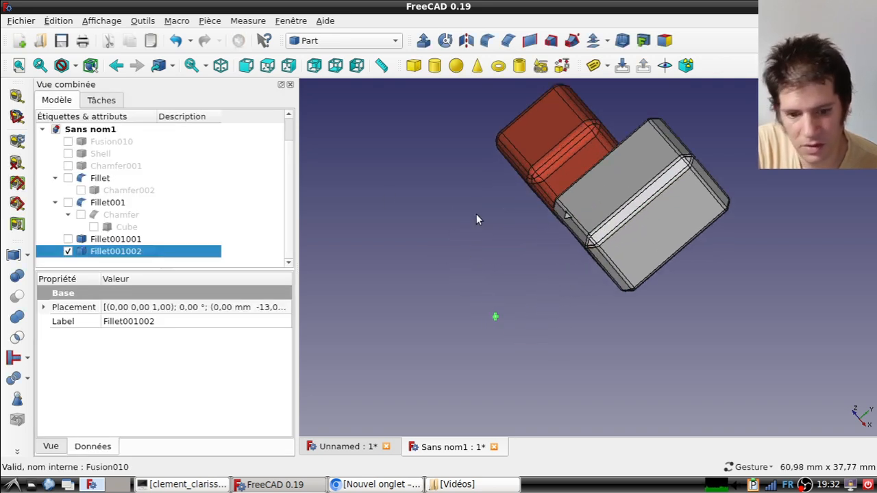
{"action": "scroll", "coordinate": [439, 267], "scroll_direction": "up", "scroll_amount": 4}
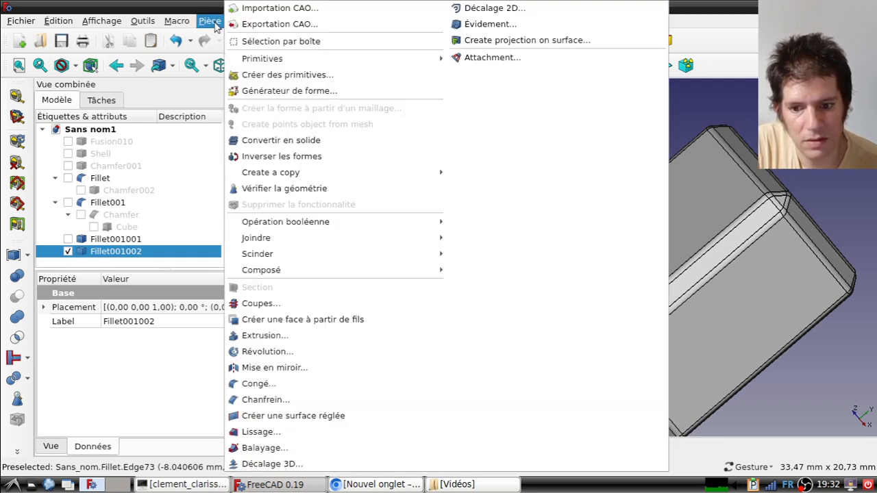
{"action": "left_click", "coordinate": [210, 20]}
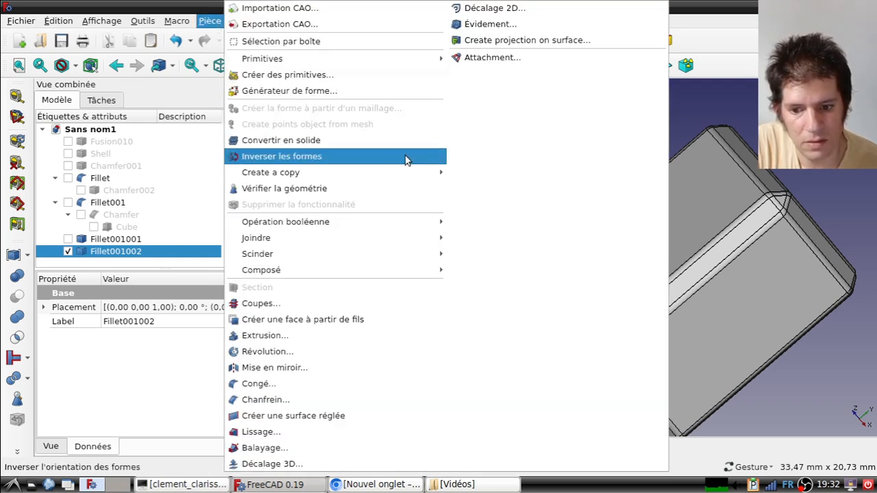
{"action": "mouse_move", "coordinate": [404, 172]}
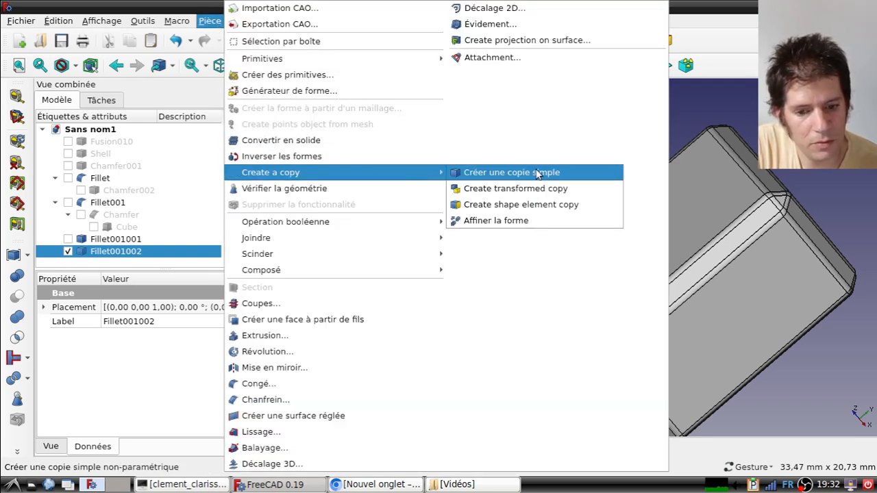
{"action": "left_click", "coordinate": [842, 194]}
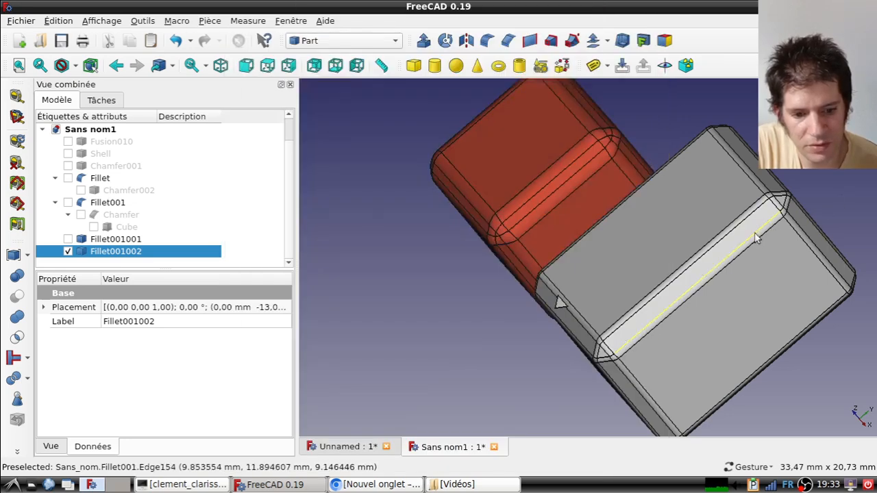
Create a simple copy of the whole grey filleted block Fillet001
{"action": "left_click", "coordinate": [755, 236]}
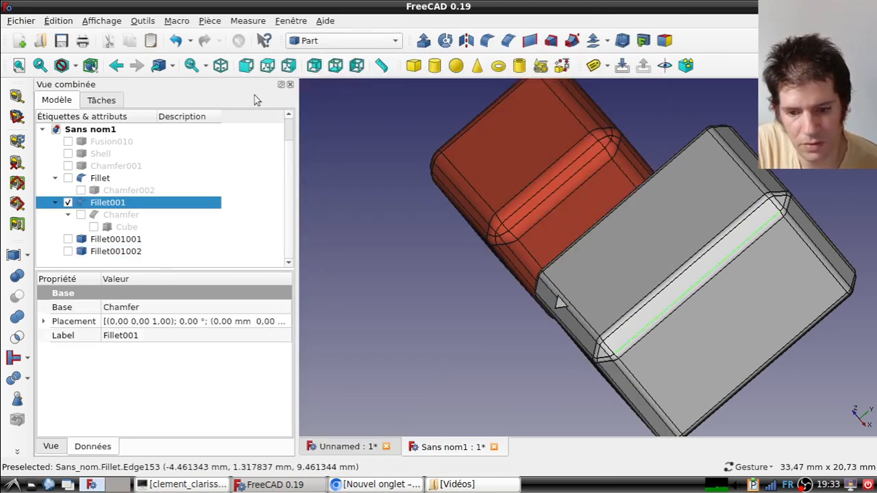
{"action": "left_click", "coordinate": [210, 21]}
{"action": "mouse_move", "coordinate": [376, 177]}
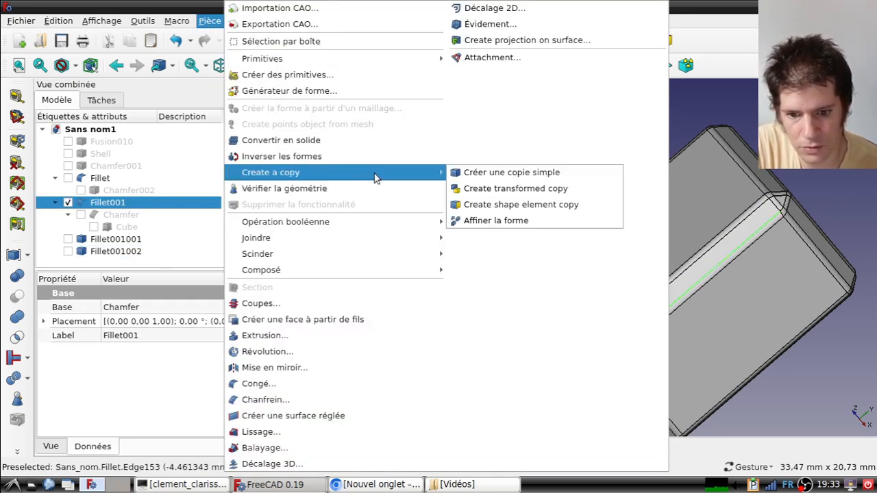
{"action": "left_click", "coordinate": [509, 172]}
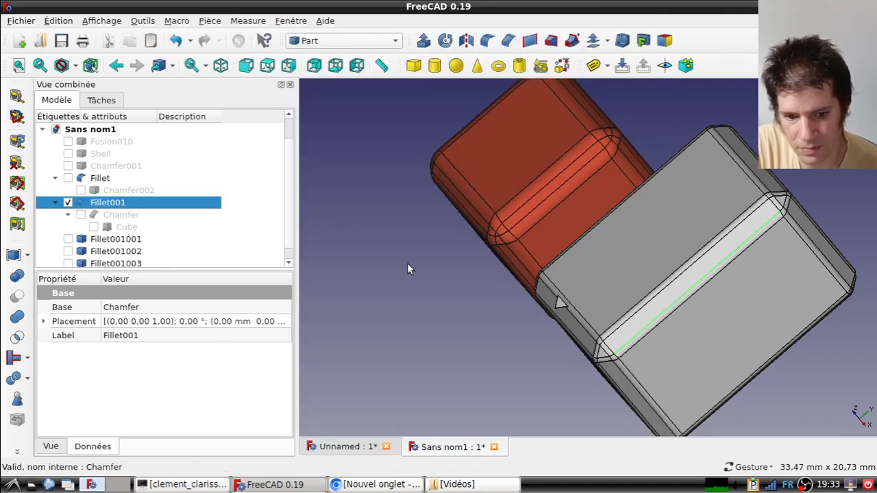
Transform the block copy Fillet001003 by -30 mm along the x axis, past the red cube
{"action": "scroll", "coordinate": [407, 268], "scroll_direction": "down", "scroll_amount": 2}
{"action": "scroll", "coordinate": [137, 257], "scroll_direction": "down", "scroll_amount": 1}
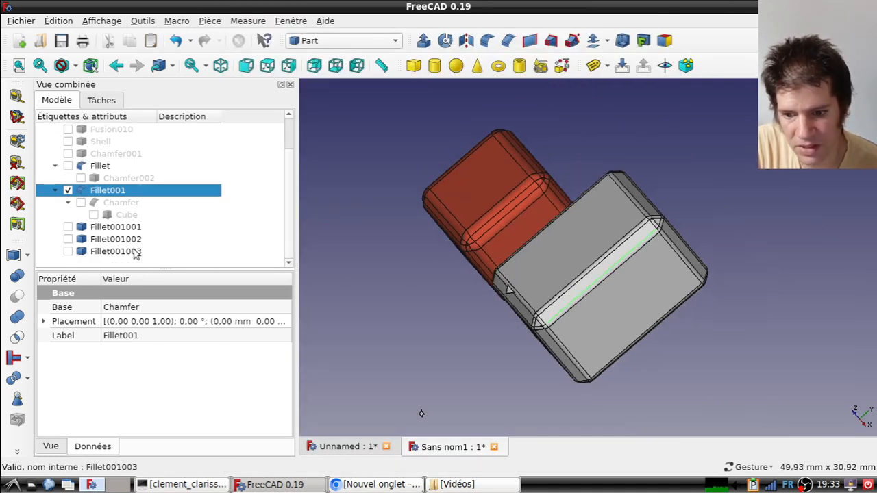
{"action": "left_click", "coordinate": [134, 252]}
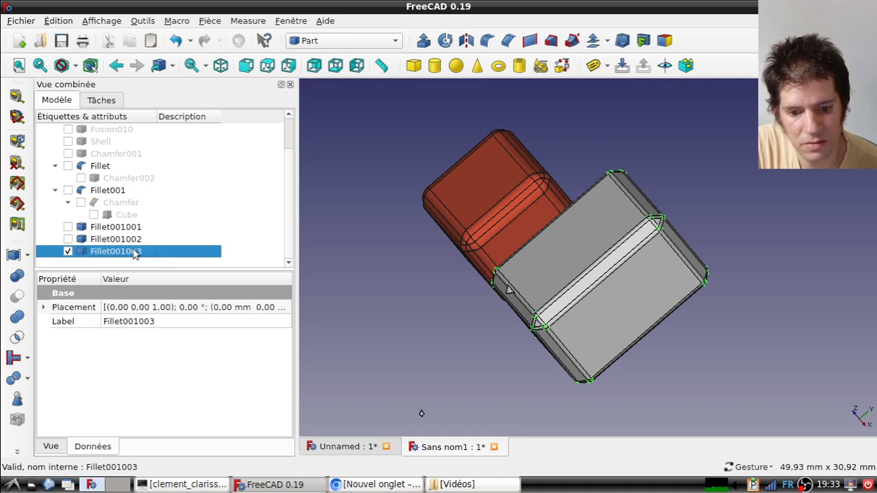
{"action": "double_click", "coordinate": [135, 252]}
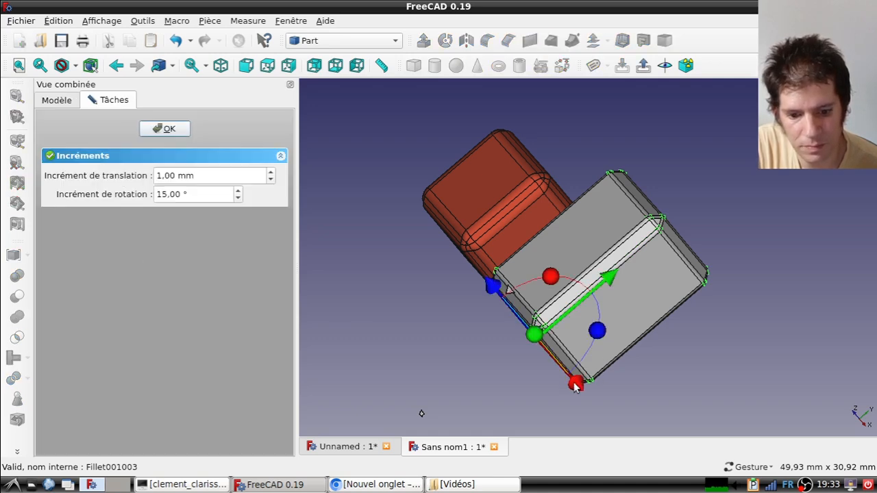
{"action": "left_click_drag", "start_coordinate": [576, 387], "coordinate": [422, 214]}
{"action": "left_click_drag", "start_coordinate": [452, 239], "coordinate": [561, 277]}
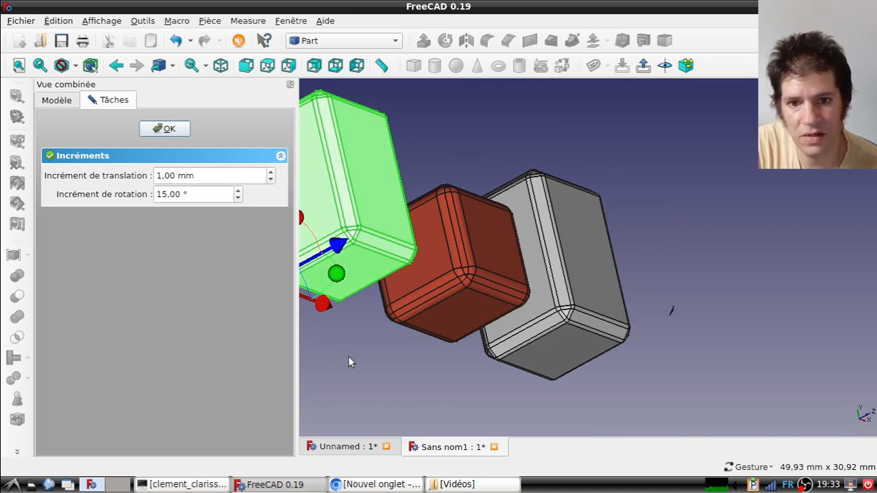
{"action": "right_click_drag", "start_coordinate": [338, 343], "coordinate": [442, 330]}
{"action": "left_click", "coordinate": [155, 131]}
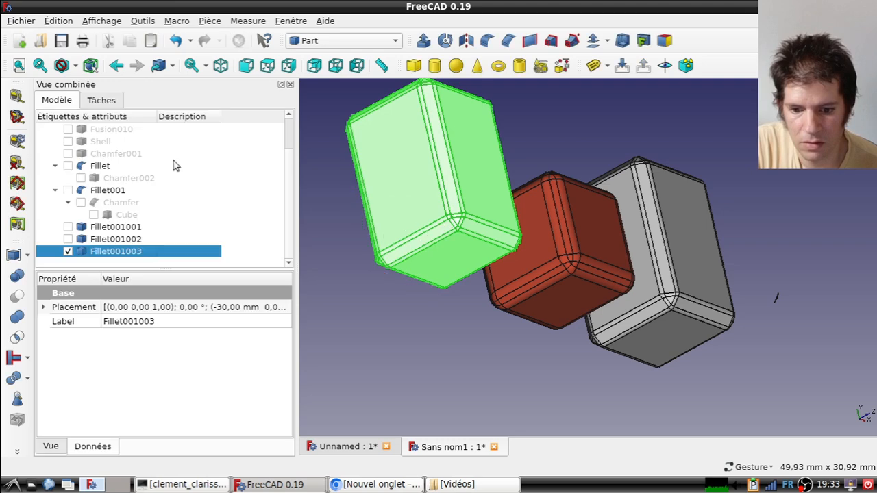
Create a transformed copy of the moved block Fillet001003
{"action": "left_click_drag", "start_coordinate": [571, 358], "coordinate": [509, 358]}
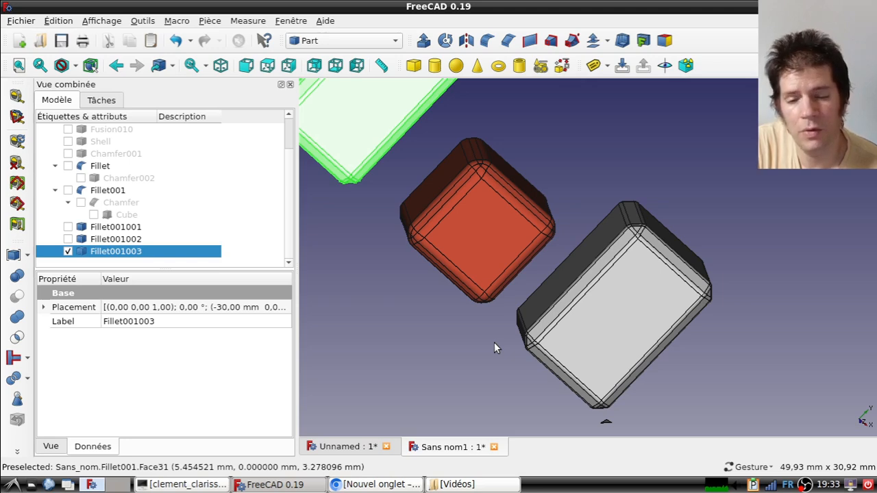
{"action": "left_click", "coordinate": [209, 20]}
{"action": "mouse_move", "coordinate": [383, 172]}
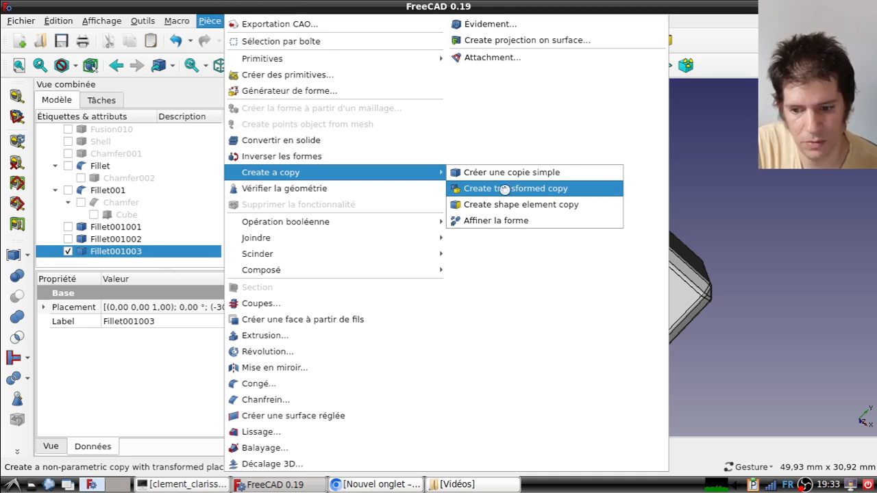
{"action": "left_click", "coordinate": [504, 190]}
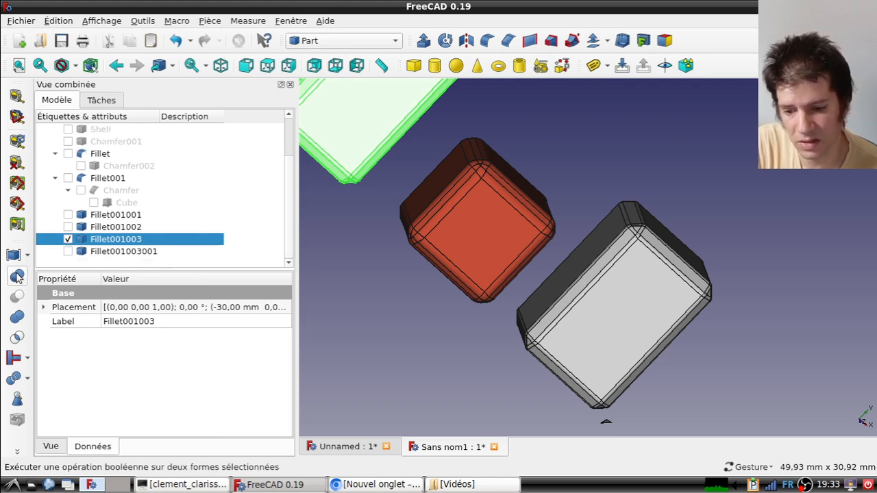
Transform the new copy Fillet001003001 by -17 mm along the y axis, clear of its source block
{"action": "double_click", "coordinate": [97, 251]}
{"action": "scroll", "coordinate": [473, 178], "scroll_direction": "down", "scroll_amount": 5}
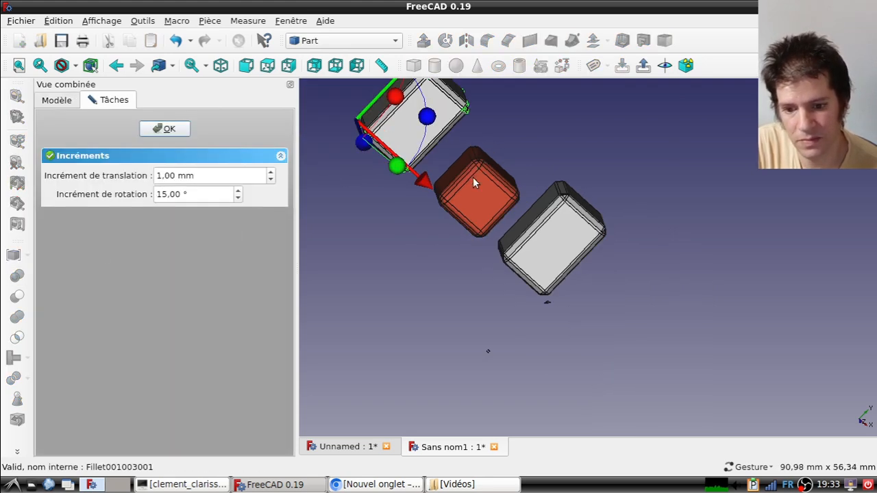
{"action": "right_click_drag", "start_coordinate": [507, 111], "coordinate": [512, 184]}
{"action": "left_click_drag", "start_coordinate": [462, 141], "coordinate": [411, 195]}
{"action": "scroll", "coordinate": [379, 191], "scroll_direction": "up", "scroll_amount": 4}
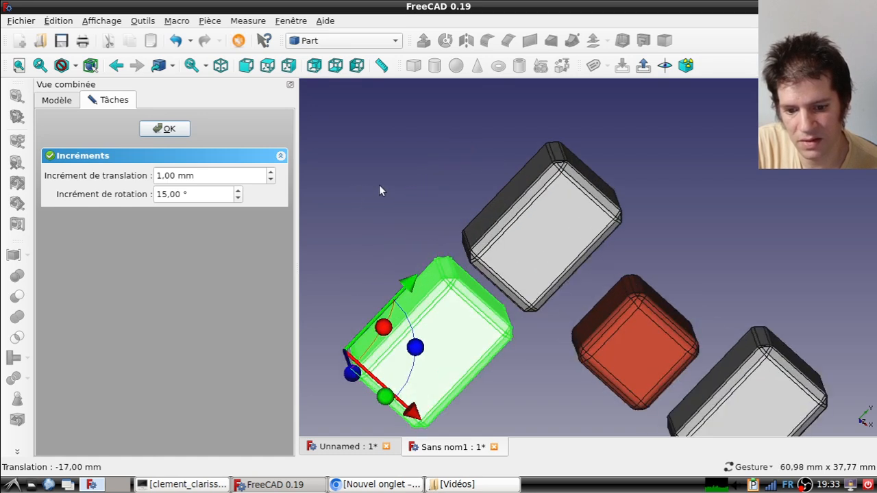
{"action": "left_click", "coordinate": [150, 127]}
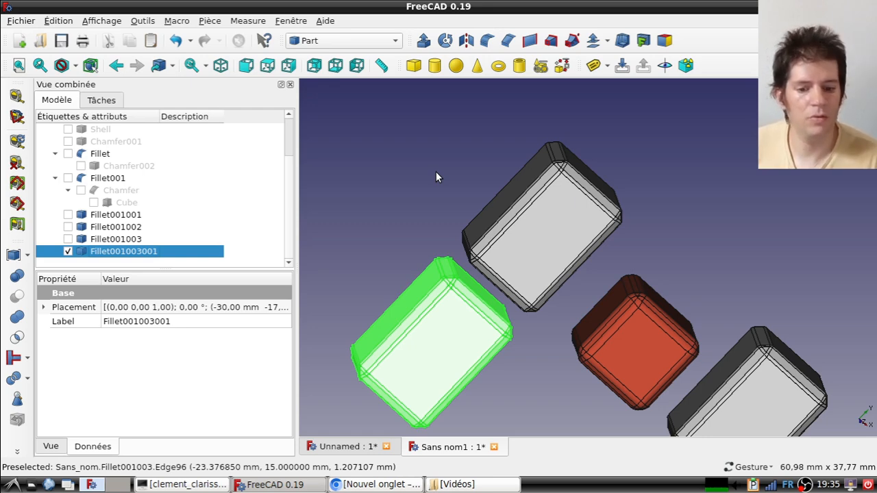
{"action": "left_click", "coordinate": [518, 219]}
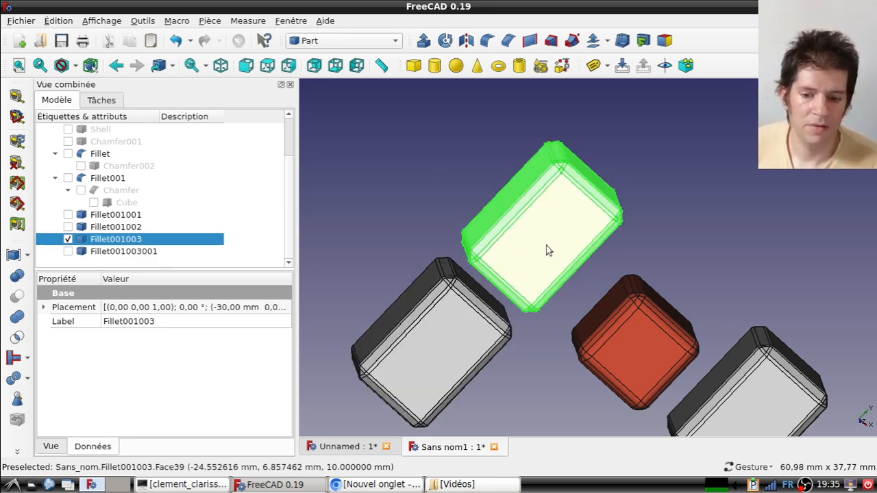
{"action": "left_click", "coordinate": [101, 102]}
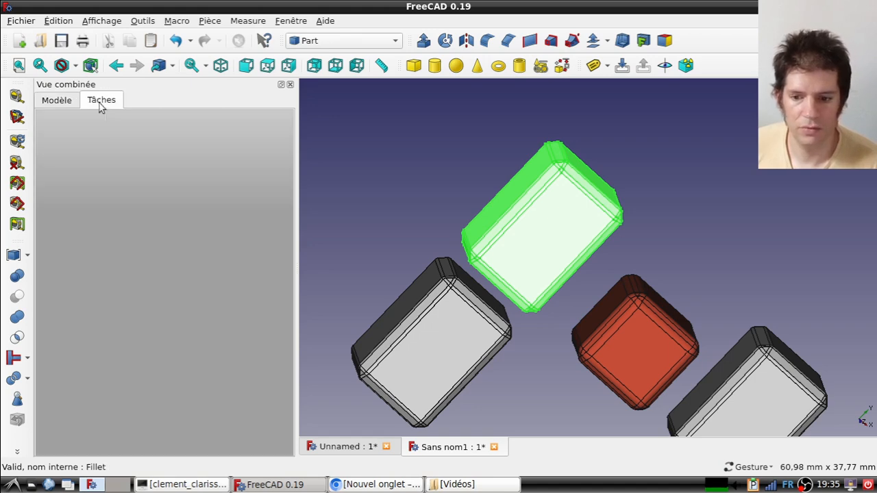
{"action": "left_click", "coordinate": [60, 101]}
Transform the copy Fillet001003001 by 47 mm along the y axis and select it in the model tree
{"action": "scroll", "coordinate": [524, 339], "scroll_direction": "down", "scroll_amount": 3}
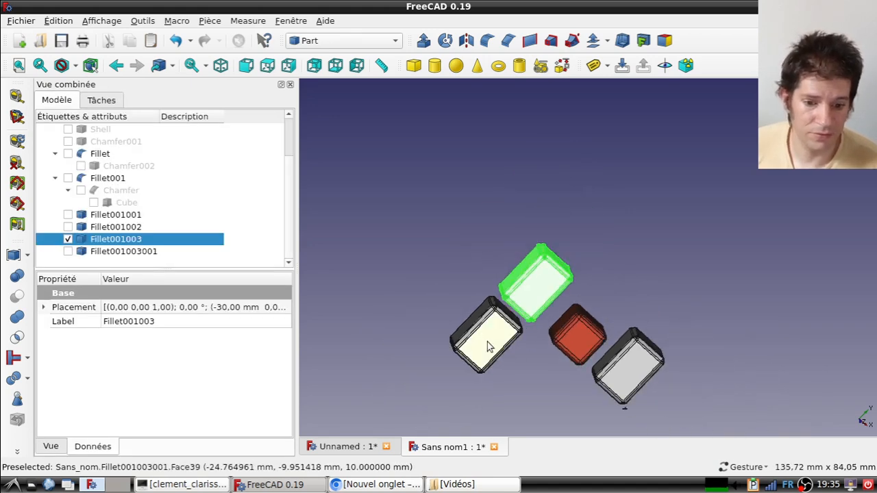
{"action": "left_click", "coordinate": [488, 346]}
{"action": "double_click", "coordinate": [154, 250]}
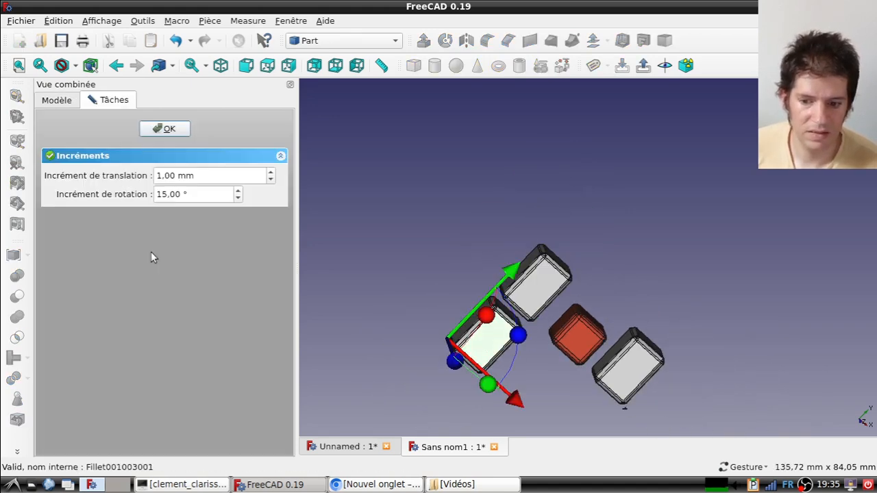
{"action": "left_click_drag", "start_coordinate": [513, 273], "coordinate": [663, 146]}
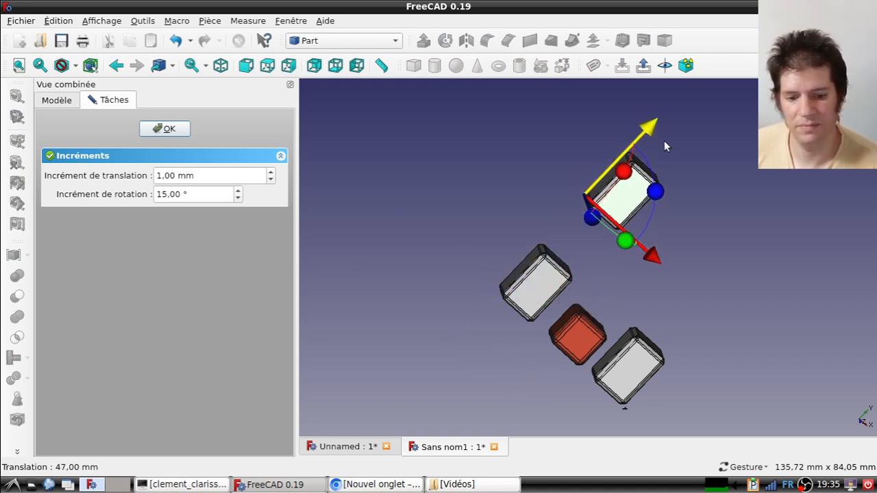
{"action": "left_click", "coordinate": [161, 129]}
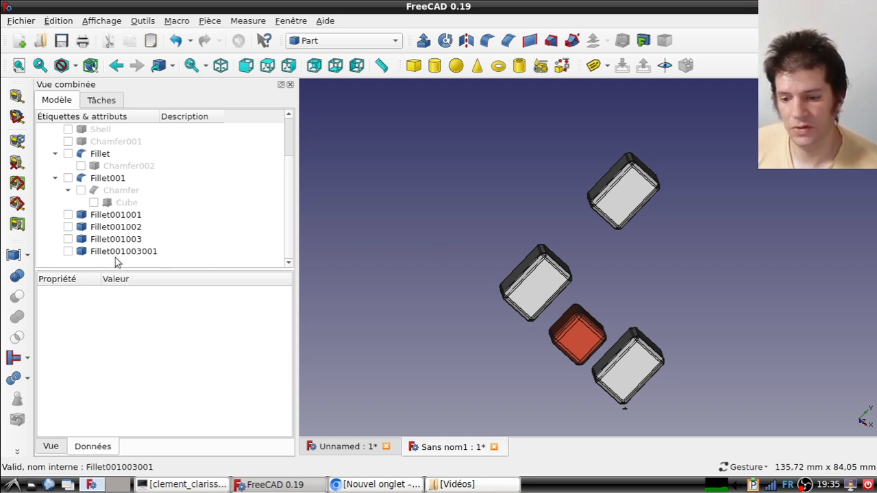
{"action": "mouse_move", "coordinate": [117, 251]}
{"action": "left_mouse_down"}
{"action": "mouse_move", "coordinate": [134, 179]}
{"action": "mouse_move", "coordinate": [133, 123]}
{"action": "mouse_move", "coordinate": [117, 229]}
{"action": "mouse_move", "coordinate": [134, 255]}
{"action": "mouse_move", "coordinate": [118, 214]}
{"action": "mouse_move", "coordinate": [119, 268]}
{"action": "left_mouse_up"}
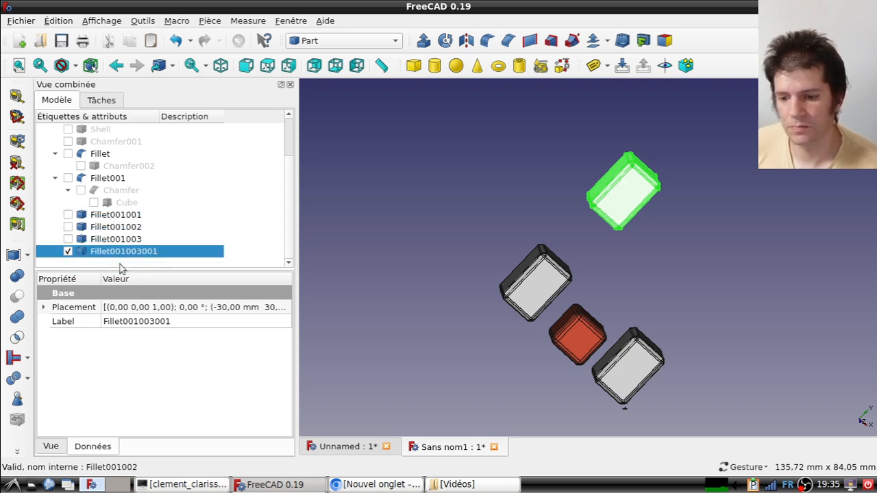